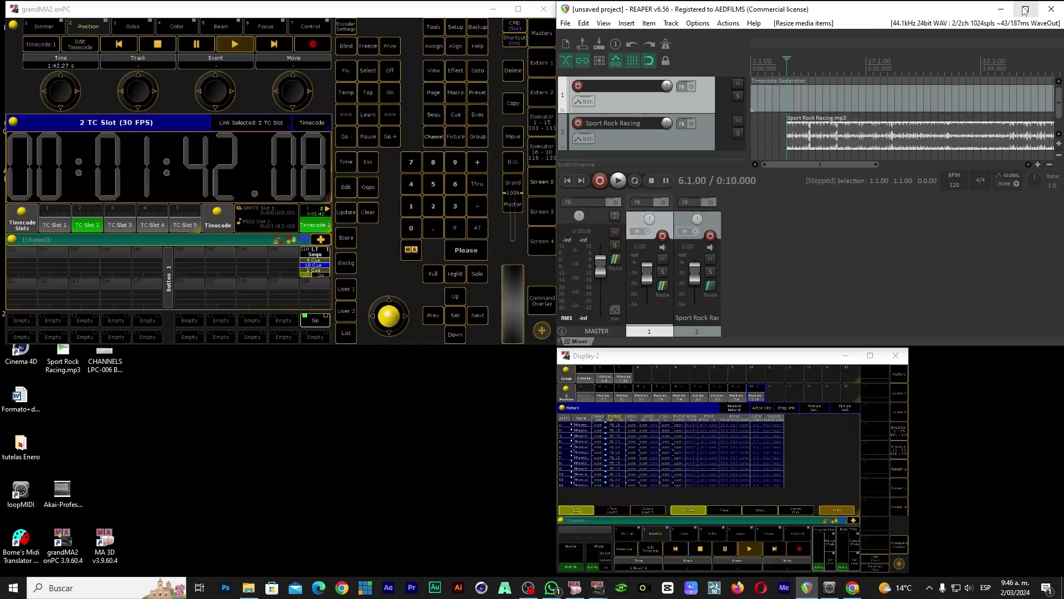
{"action": "left_click", "coordinate": [153, 148]}
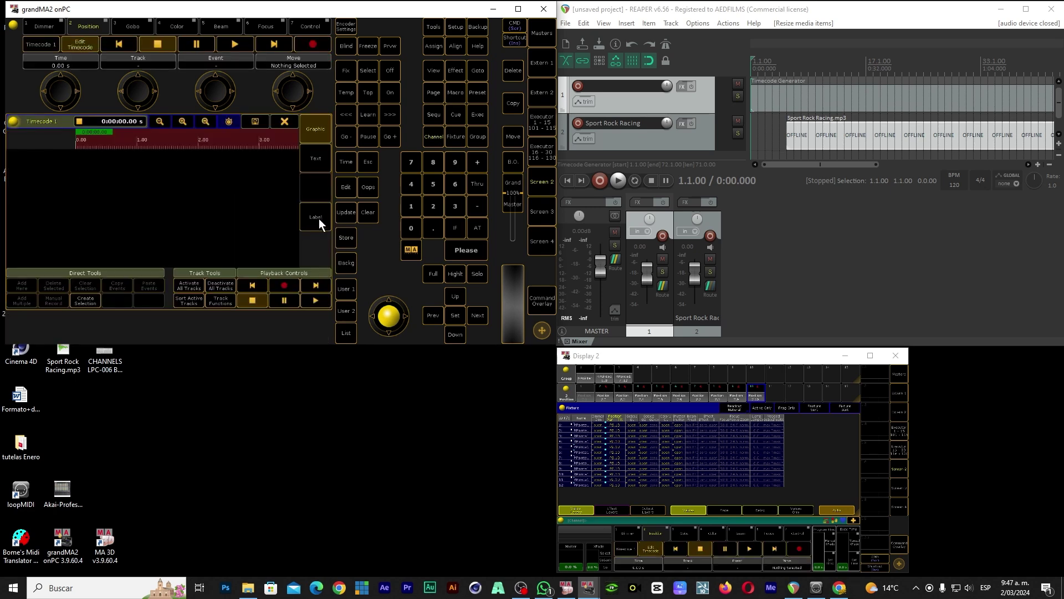
{"action": "left_click", "coordinate": [255, 120]}
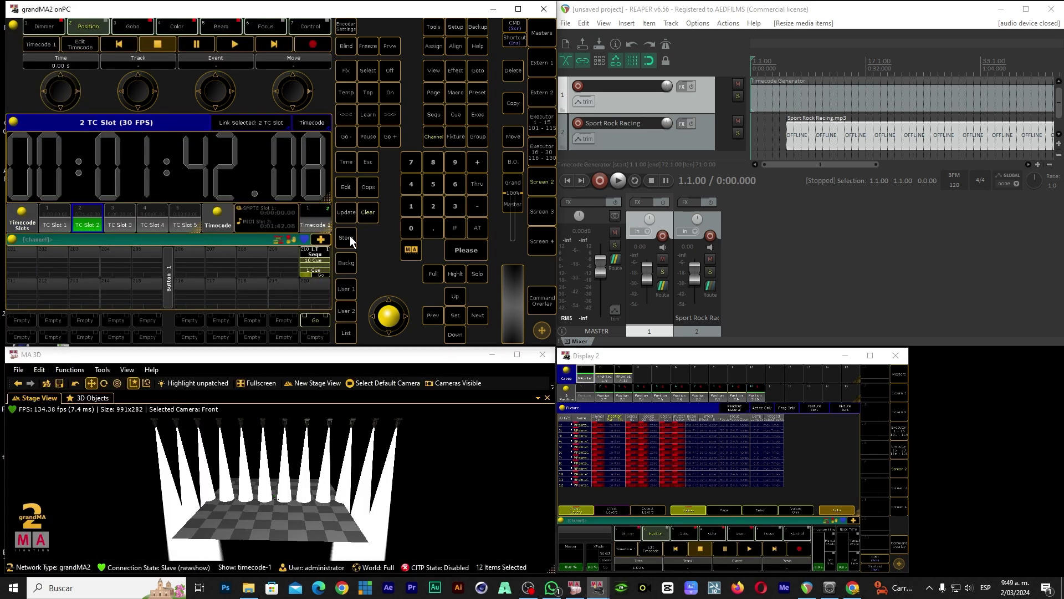
{"action": "left_click", "coordinate": [660, 391]}
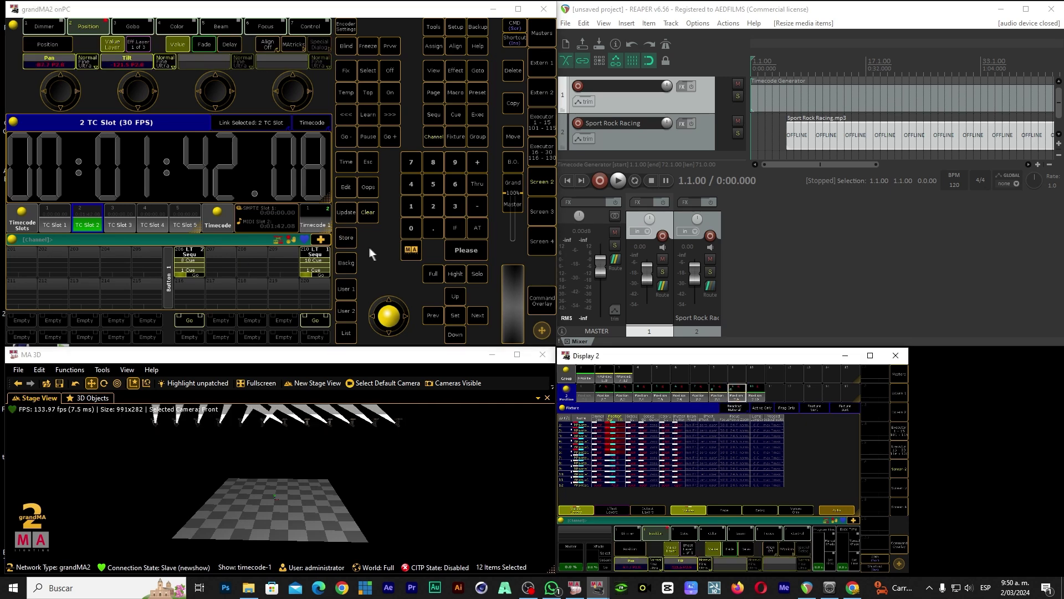
{"action": "left_click", "coordinate": [368, 213]}
{"action": "left_click", "coordinate": [368, 212]}
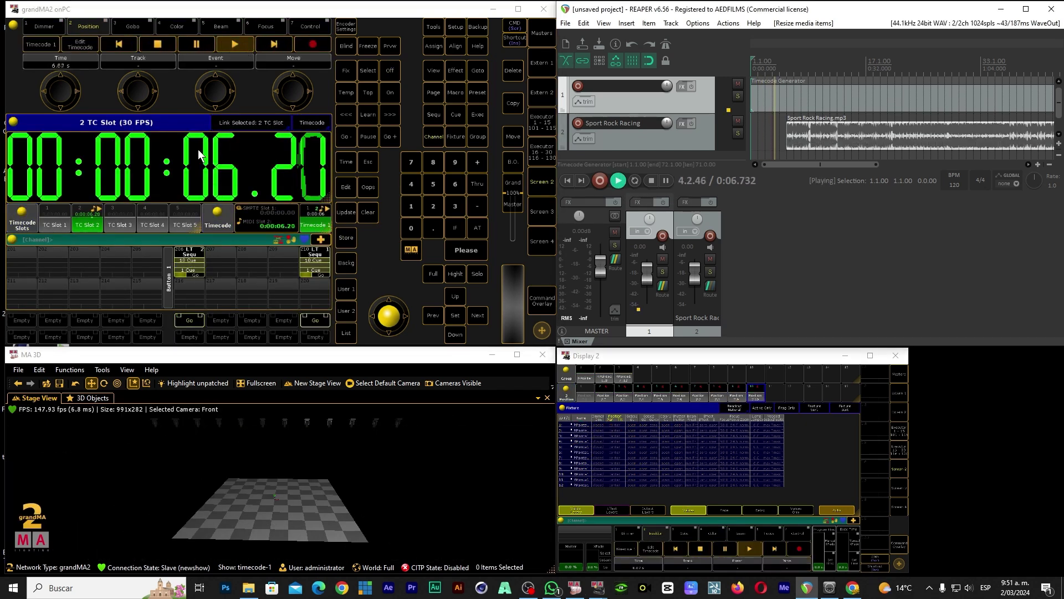
{"action": "left_click", "coordinate": [653, 180]}
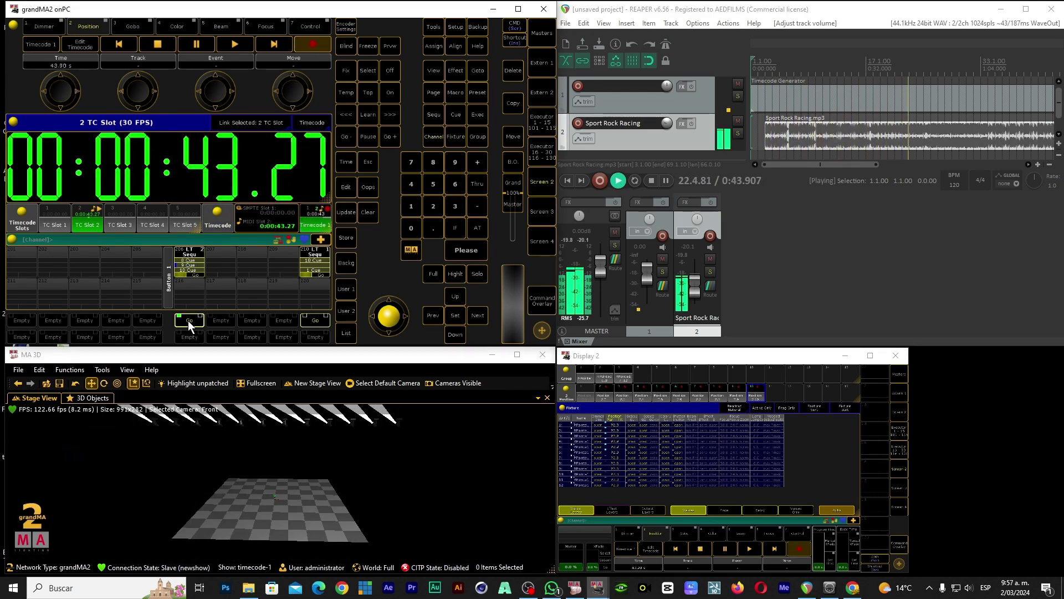
{"action": "key", "text": "space"}
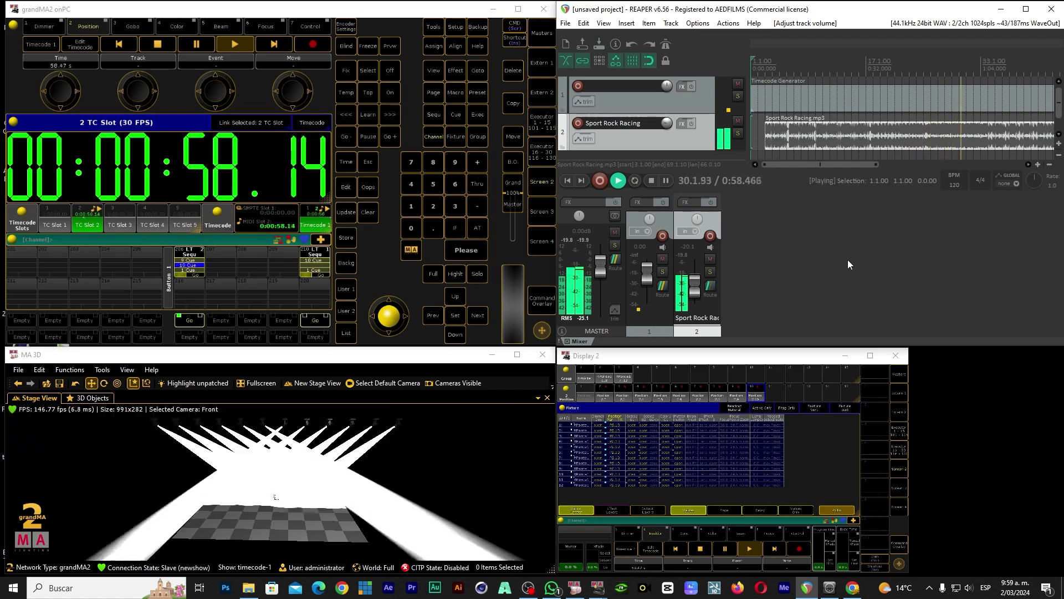
{"action": "left_click", "coordinate": [652, 180]}
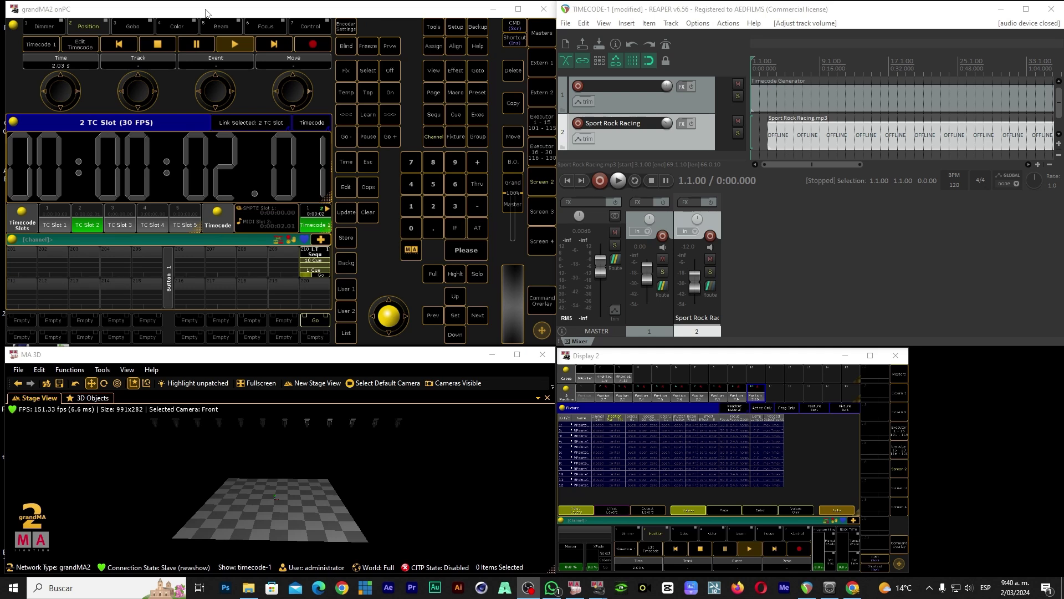
Play the TIMECODE-1 project to preview the timecode-driven light show with the music, and stop playback.
{"action": "left_click", "coordinate": [618, 178]}
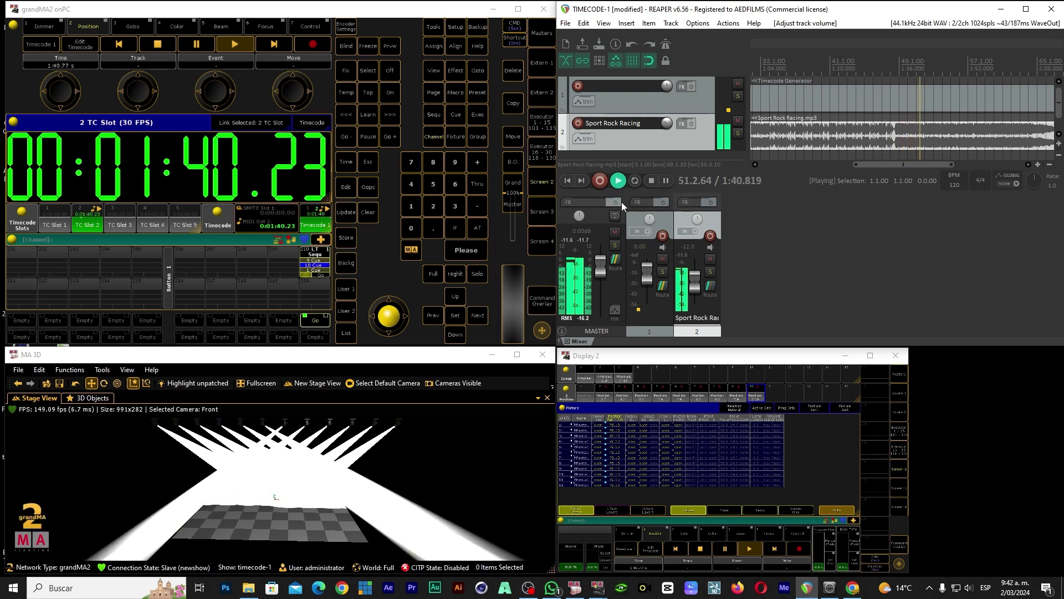
{"action": "left_click", "coordinate": [652, 182]}
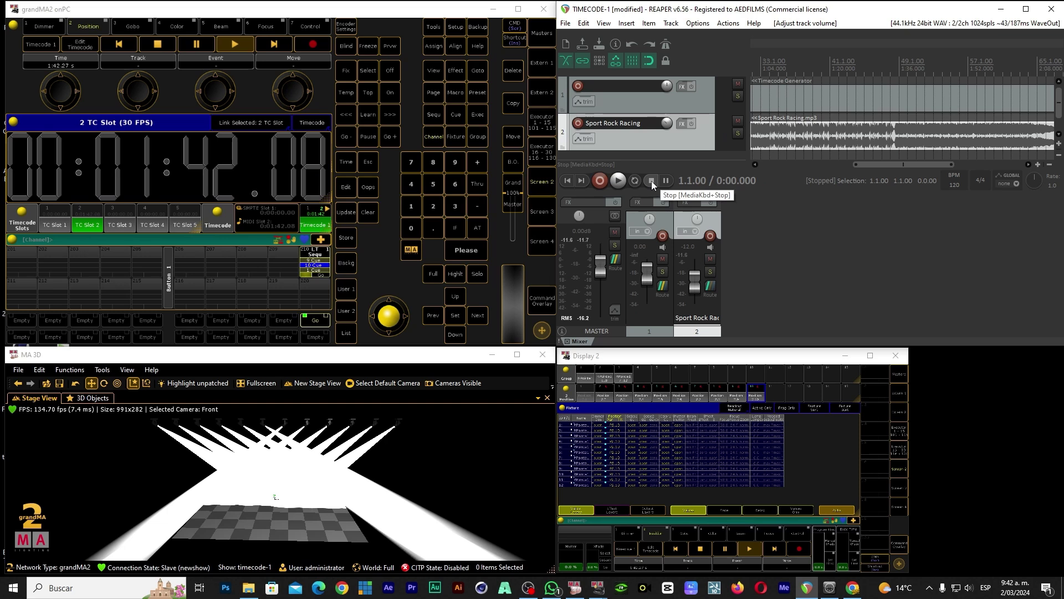
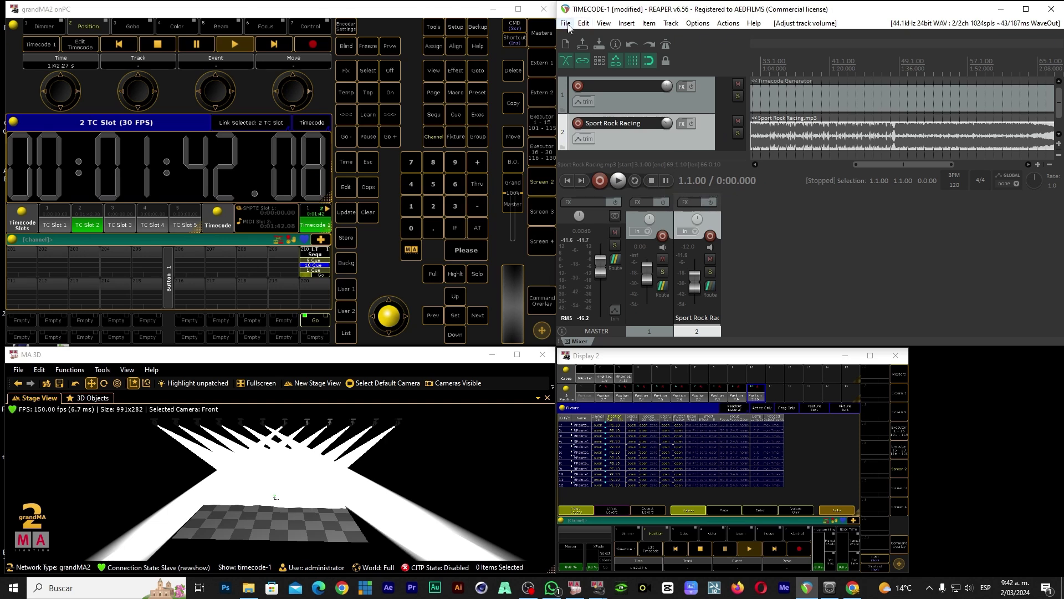
Start a new empty project in REAPER.
{"action": "left_click", "coordinate": [584, 23]}
{"action": "mouse_move", "coordinate": [562, 24]}
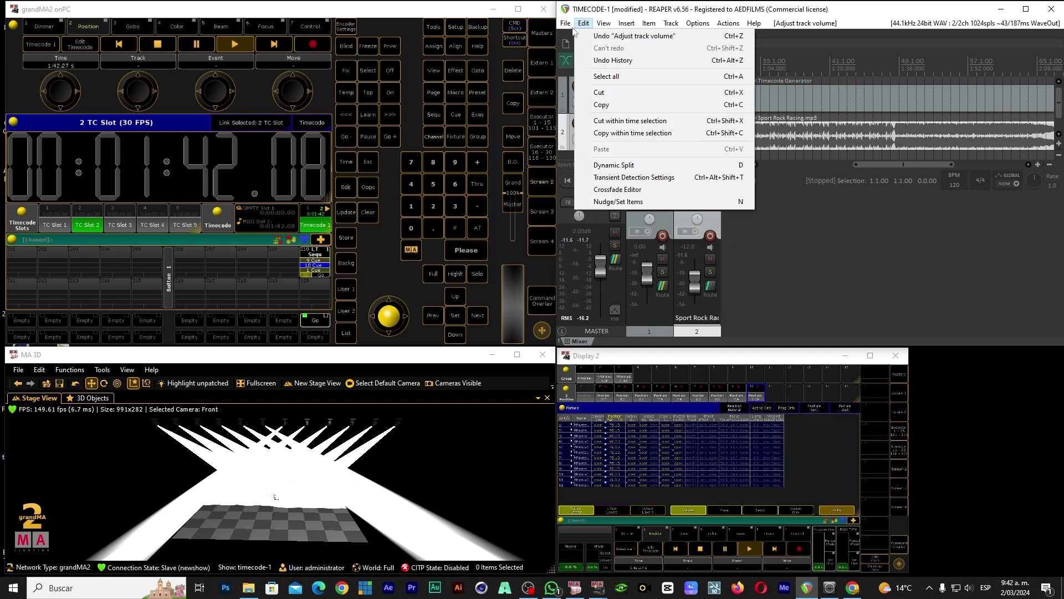
{"action": "left_click", "coordinate": [593, 36]}
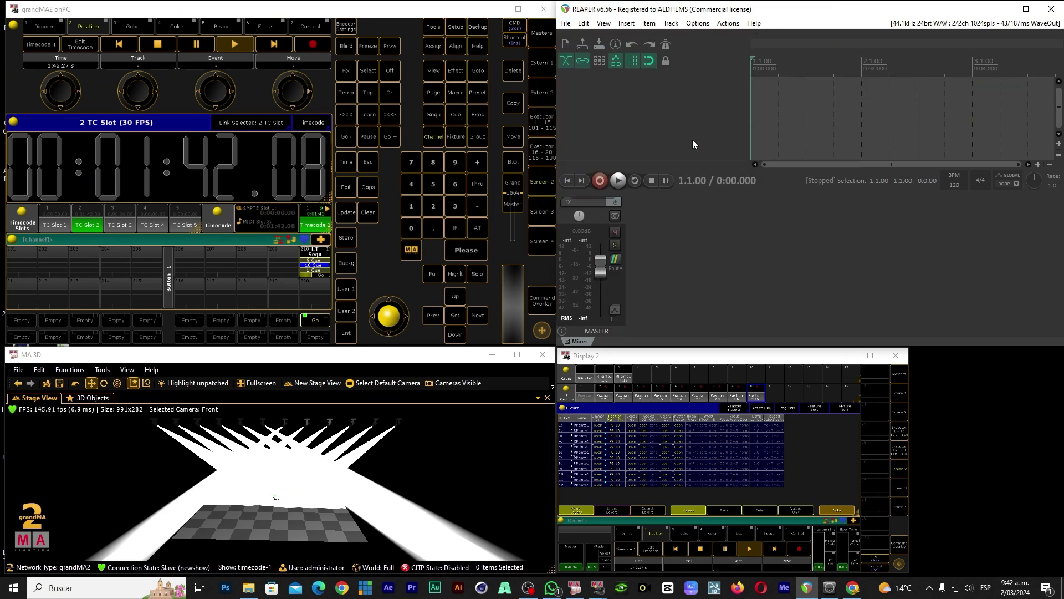
Insert an SMPTE LTC/MTC Timecode Generator and extend its item to just past measure 8, about 0:14.
{"action": "left_click", "coordinate": [628, 25]}
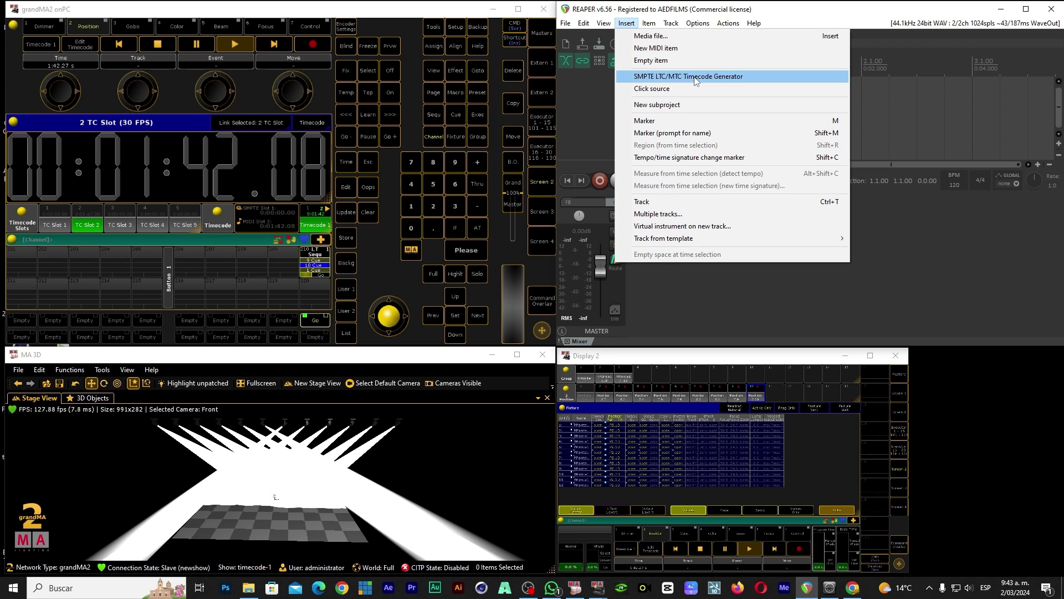
{"action": "left_click", "coordinate": [696, 81]}
{"action": "left_click_drag", "start_coordinate": [788, 98], "coordinate": [1043, 107]}
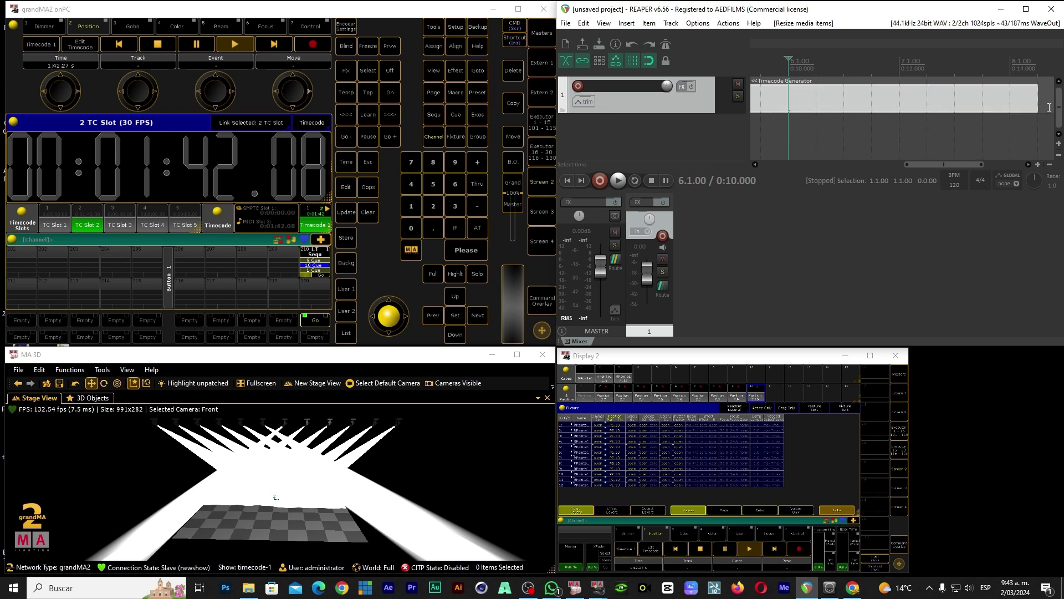
Set the timecode generator's source properties to Send MIDI (MTC).
{"action": "right_click", "coordinate": [771, 98]}
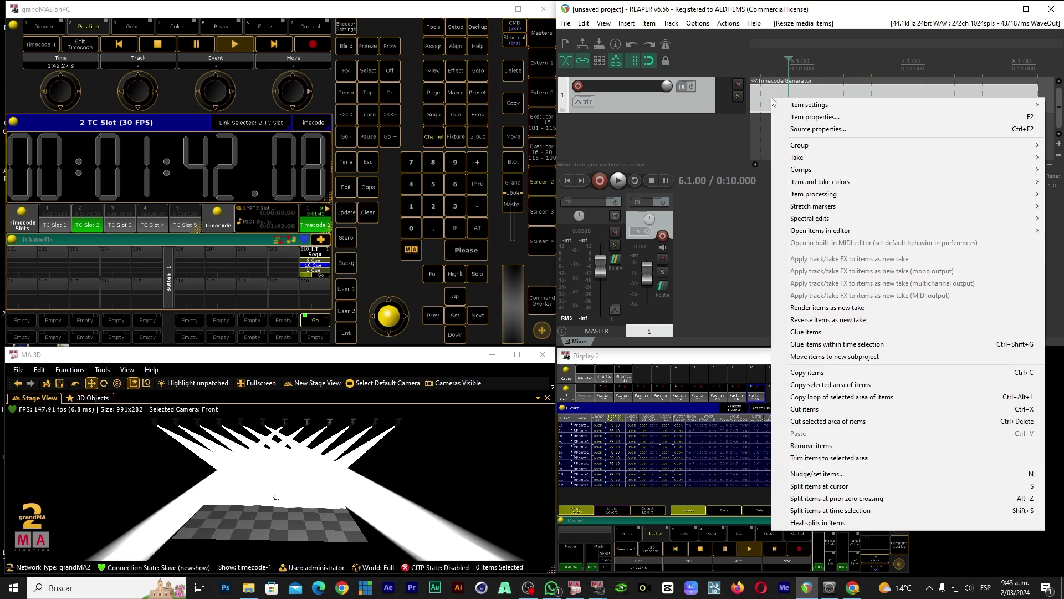
{"action": "left_click", "coordinate": [807, 133]}
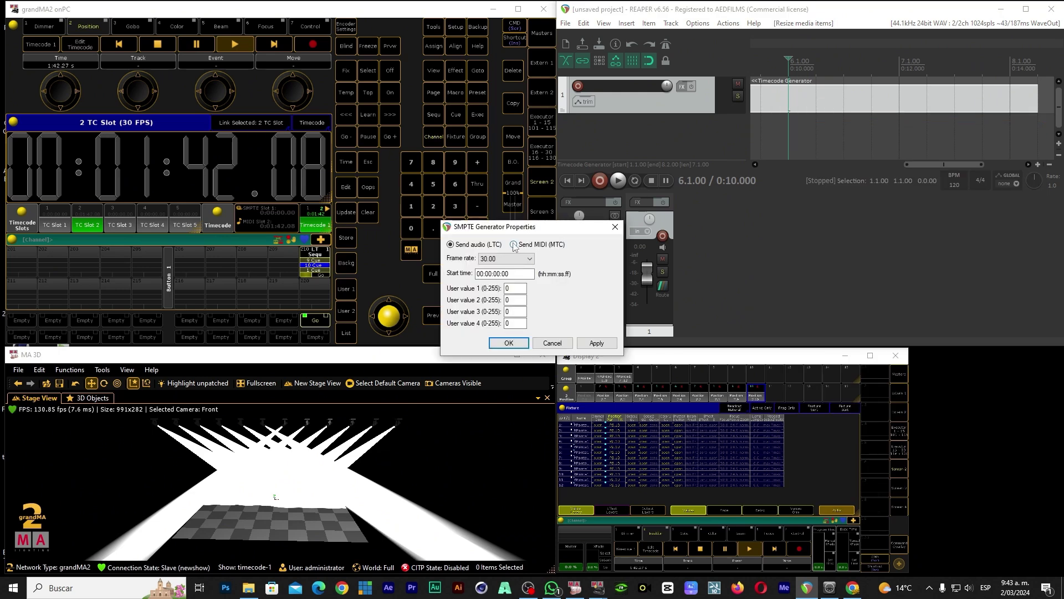
{"action": "left_click", "coordinate": [508, 342]}
Open the MIDI Devices preferences and select the loopMIDI Port input.
{"action": "left_click", "coordinate": [697, 23]}
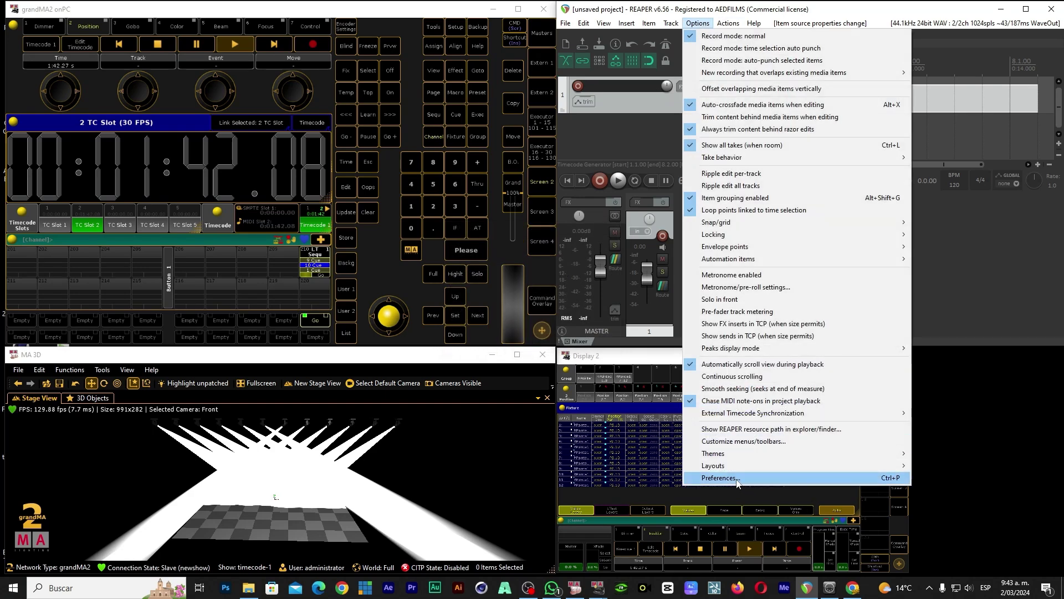
{"action": "left_click", "coordinate": [739, 483]}
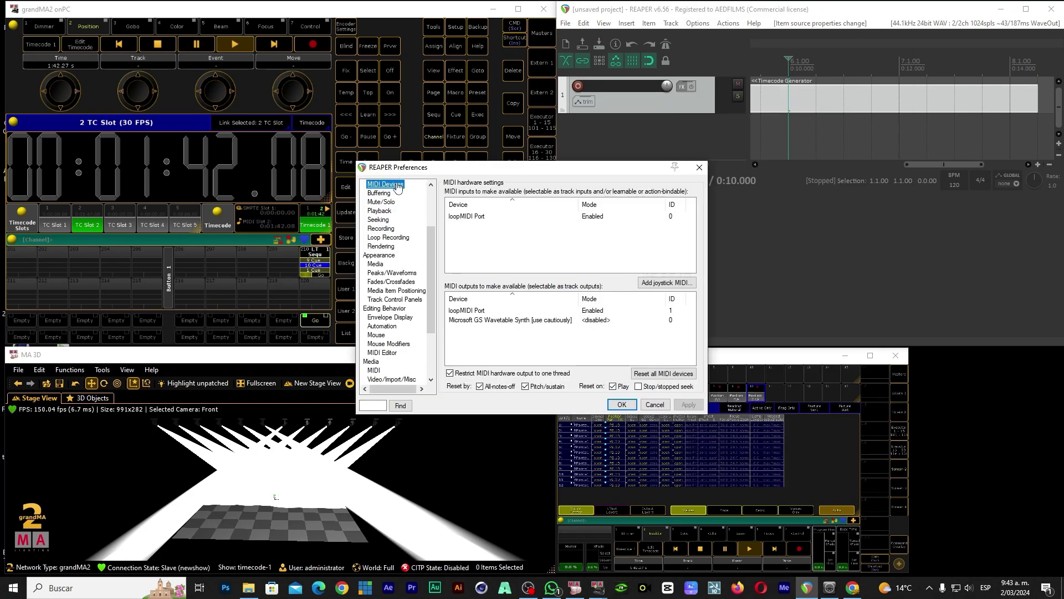
{"action": "left_click", "coordinate": [468, 216]}
Switch to loopMIDI to check its loopback port, and return to the REAPER and grandMA2 onPC windows.
{"action": "left_click", "coordinate": [830, 587]}
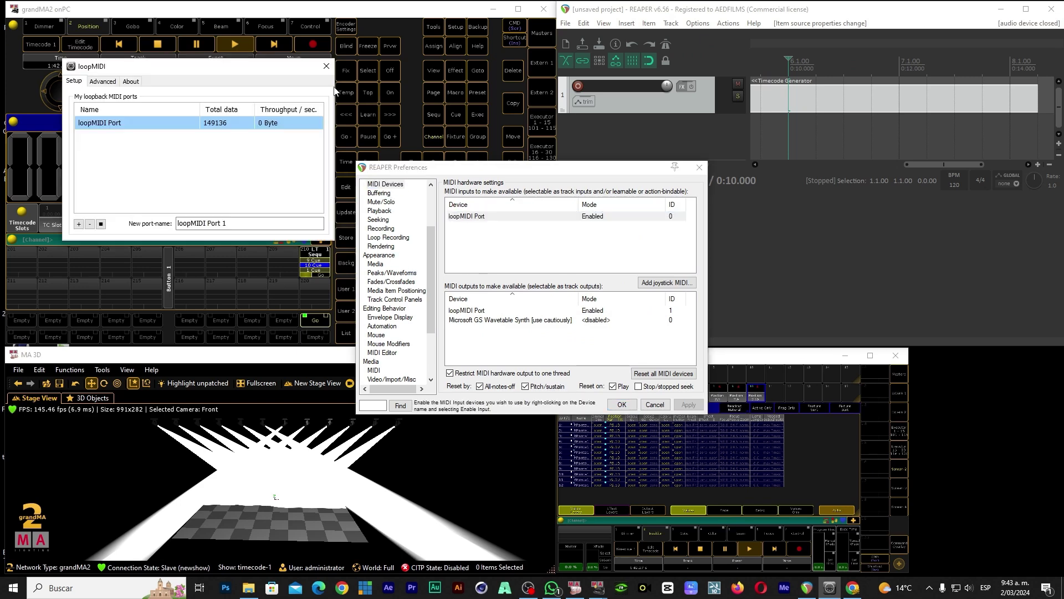
{"action": "left_click_drag", "start_coordinate": [239, 75], "coordinate": [208, 44]}
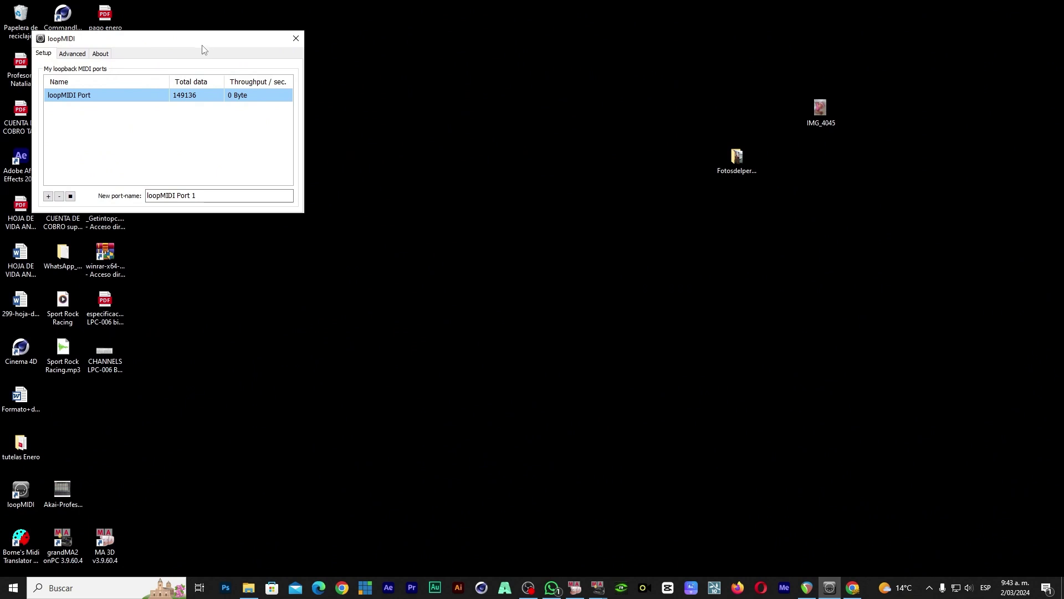
{"action": "left_click", "coordinate": [806, 587]}
{"action": "left_click", "coordinate": [598, 587]}
Configure the loopMIDI Port MIDI input with input from this device enabled.
{"action": "left_click", "coordinate": [468, 219]}
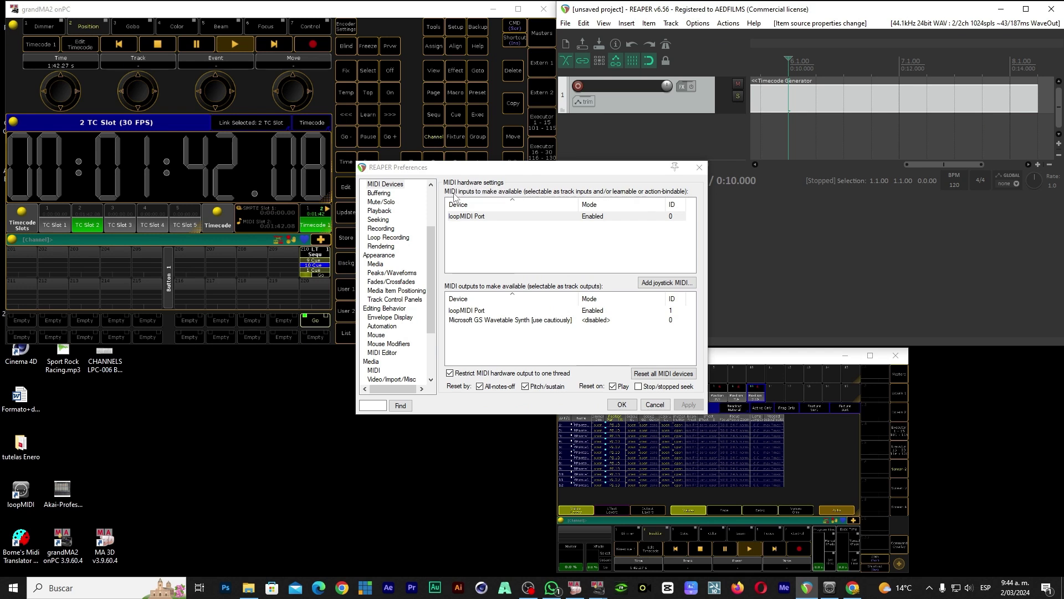
{"action": "double_click", "coordinate": [483, 218]}
{"action": "left_click", "coordinate": [365, 228]}
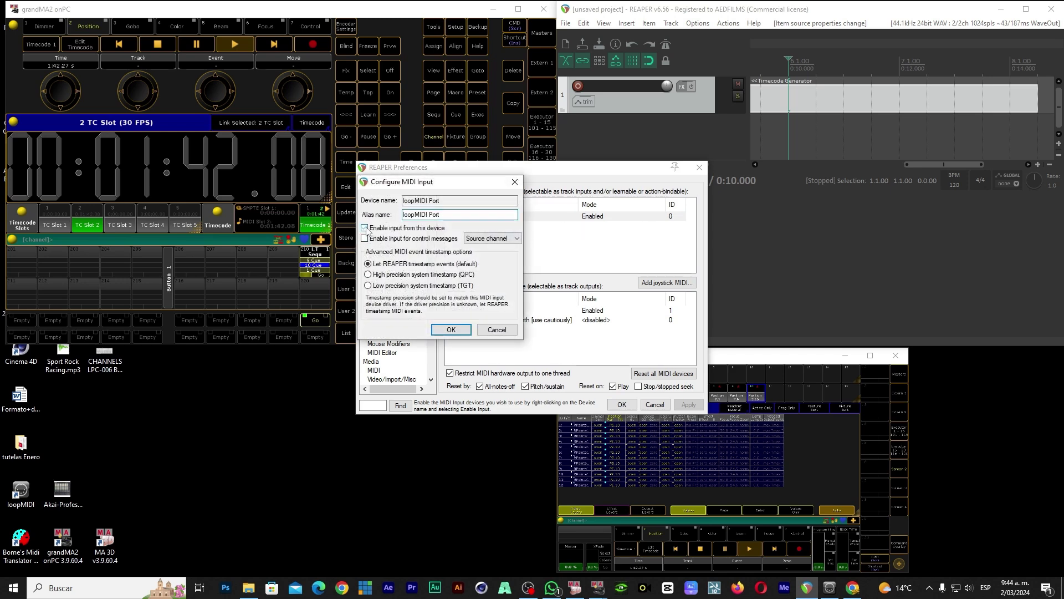
{"action": "left_click", "coordinate": [365, 227]}
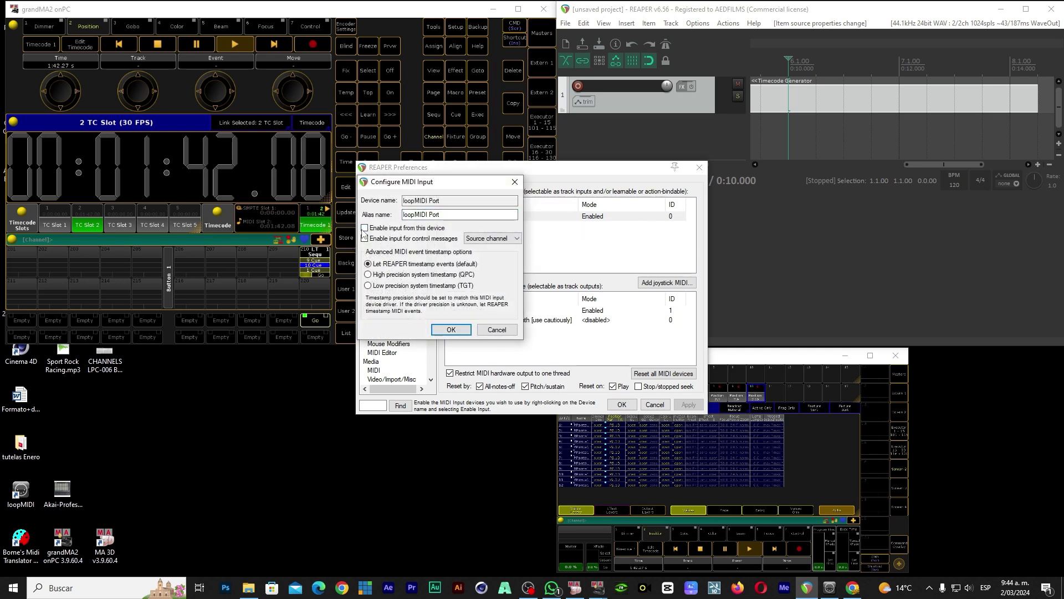
{"action": "left_click", "coordinate": [452, 330]}
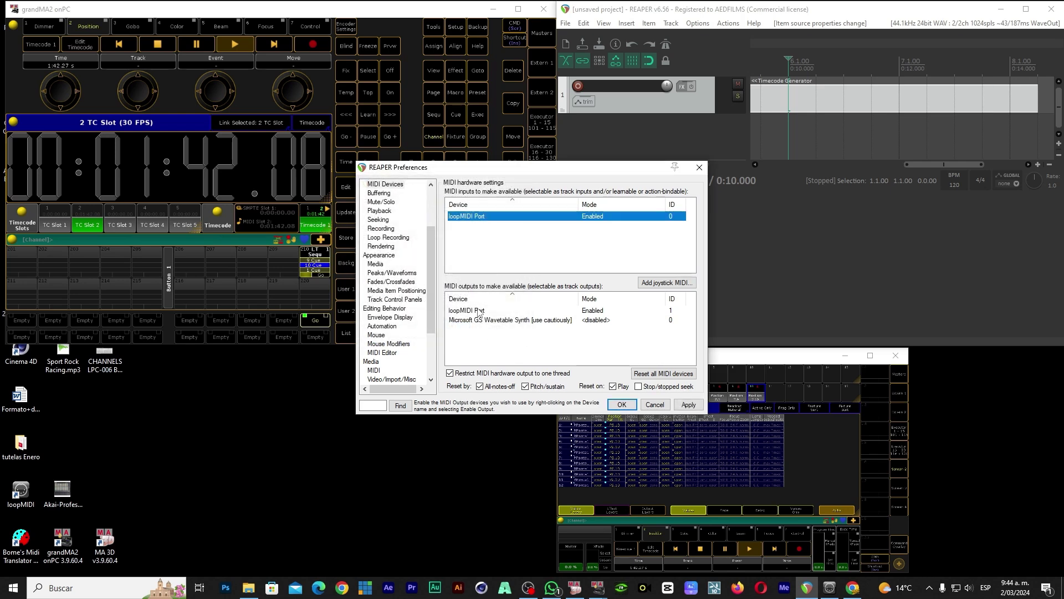
Configure the loopMIDI Port MIDI output with output to this device enabled, and apply and close the preferences.
{"action": "double_click", "coordinate": [475, 313]}
{"action": "left_click", "coordinate": [367, 229]}
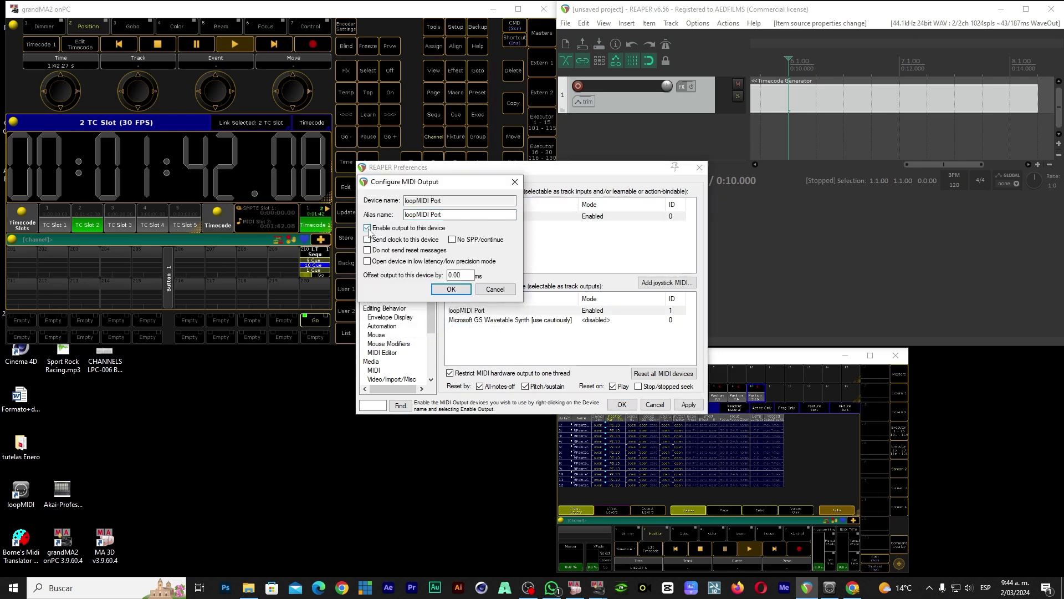
{"action": "left_click", "coordinate": [448, 290]}
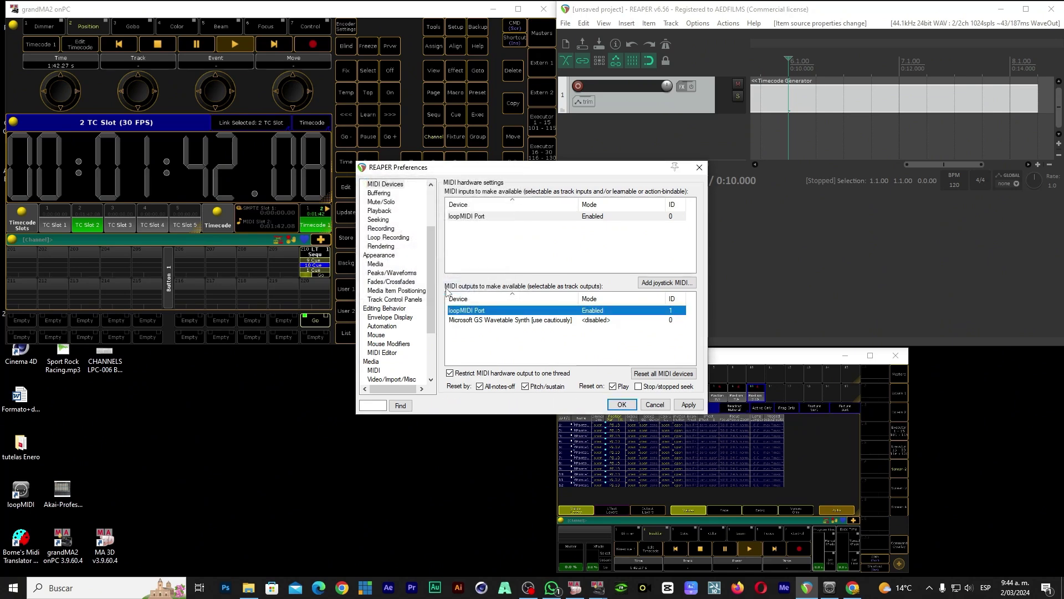
{"action": "left_click", "coordinate": [689, 405]}
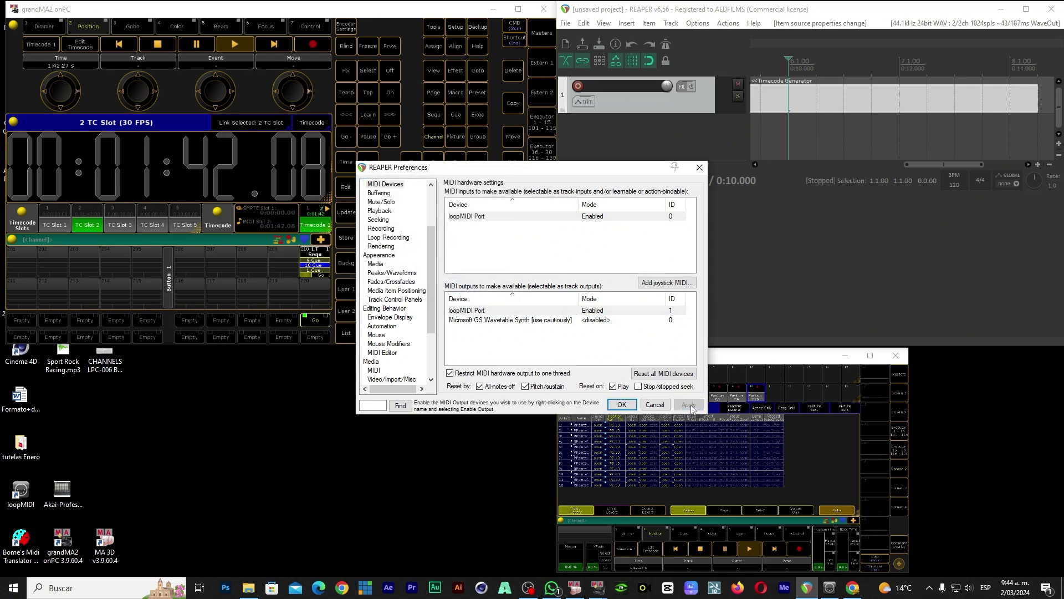
{"action": "left_click", "coordinate": [621, 404]}
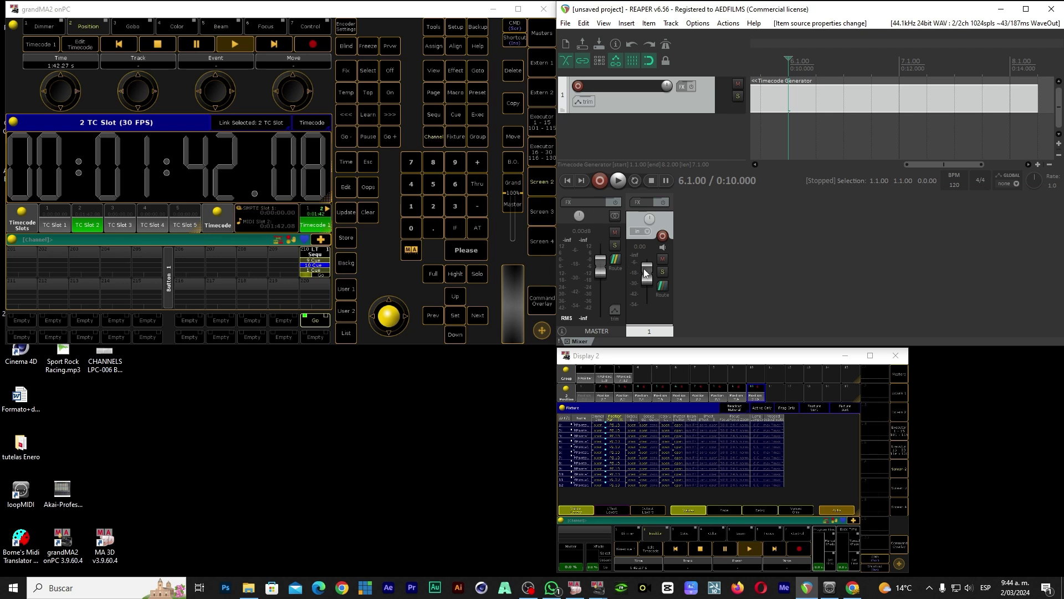
Route track 1's MIDI hardware output to loopMIDI Port and close the routing window.
{"action": "left_click", "coordinate": [663, 295]}
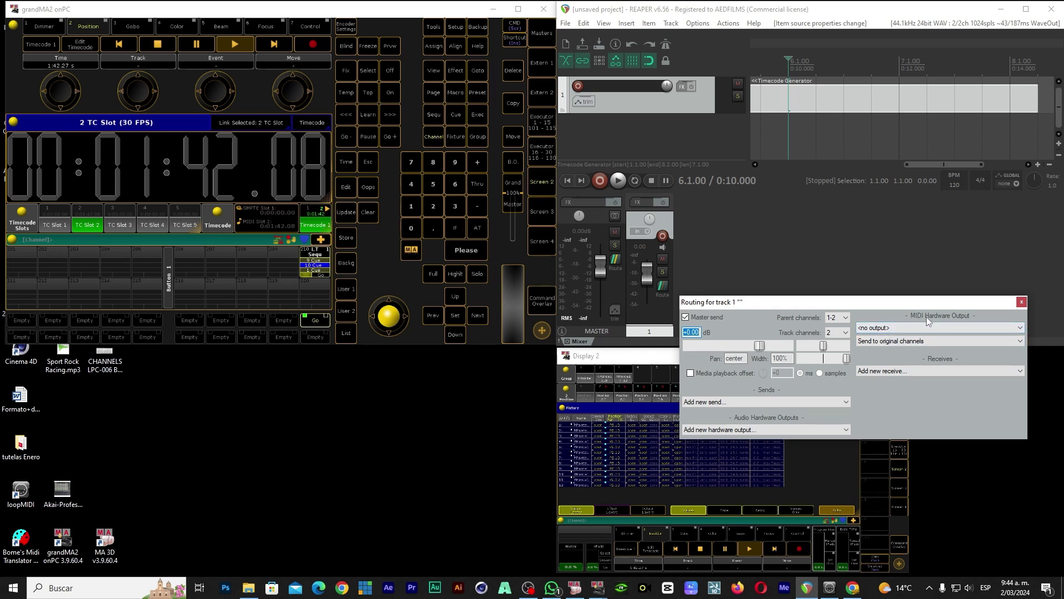
{"action": "left_click", "coordinate": [966, 331]}
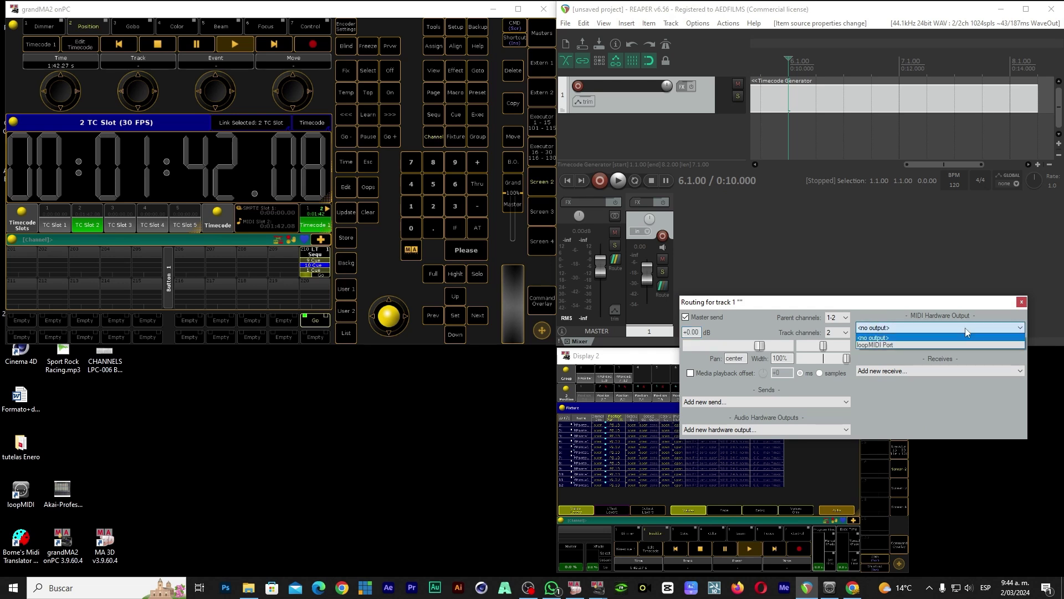
{"action": "left_click", "coordinate": [889, 344]}
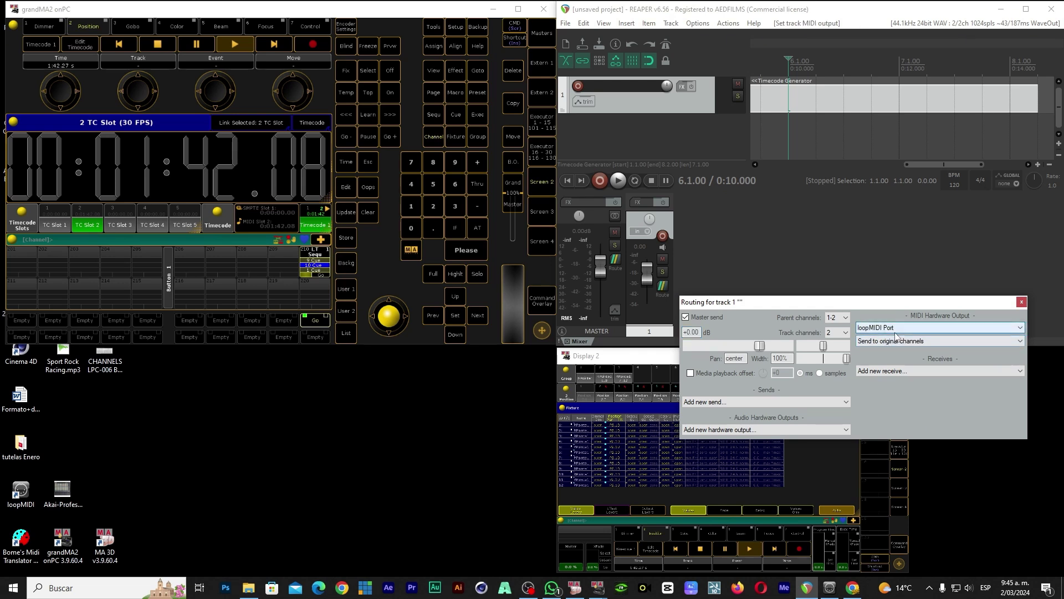
{"action": "left_click", "coordinate": [1022, 302]}
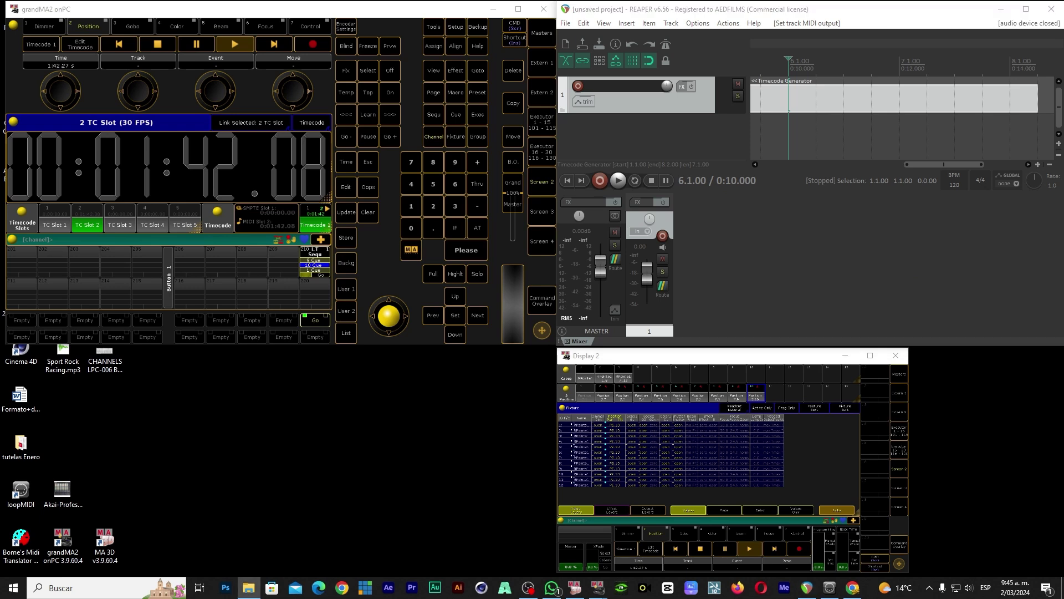
Place Sport Rock Racing.mp3 on a new track below the timecode generator, starting at 0:10.000, and maximize the REAPER window.
{"action": "left_click_drag", "start_coordinate": [860, 221], "coordinate": [793, 136]}
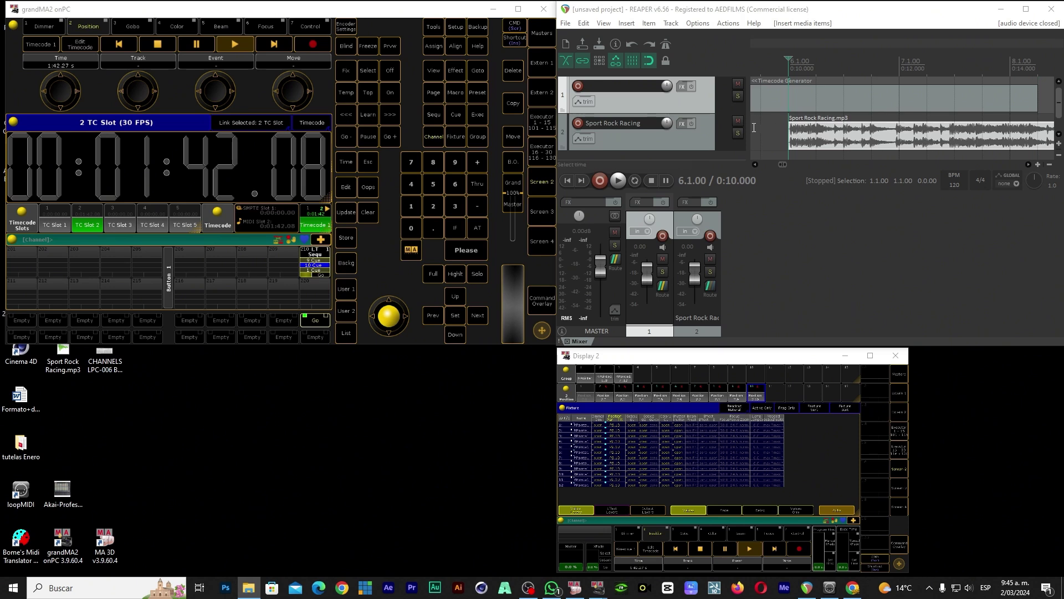
{"action": "left_click_drag", "start_coordinate": [793, 126], "coordinate": [815, 133]}
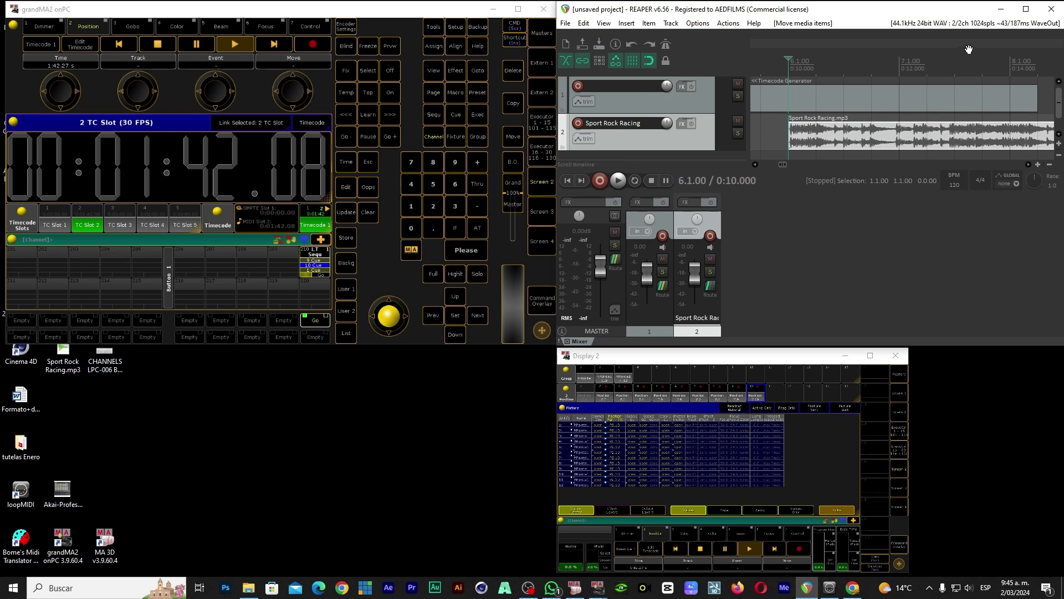
{"action": "key", "text": "super+Up"}
{"action": "scroll", "coordinate": [572, 240], "scroll_direction": "down", "scroll_amount": 6}
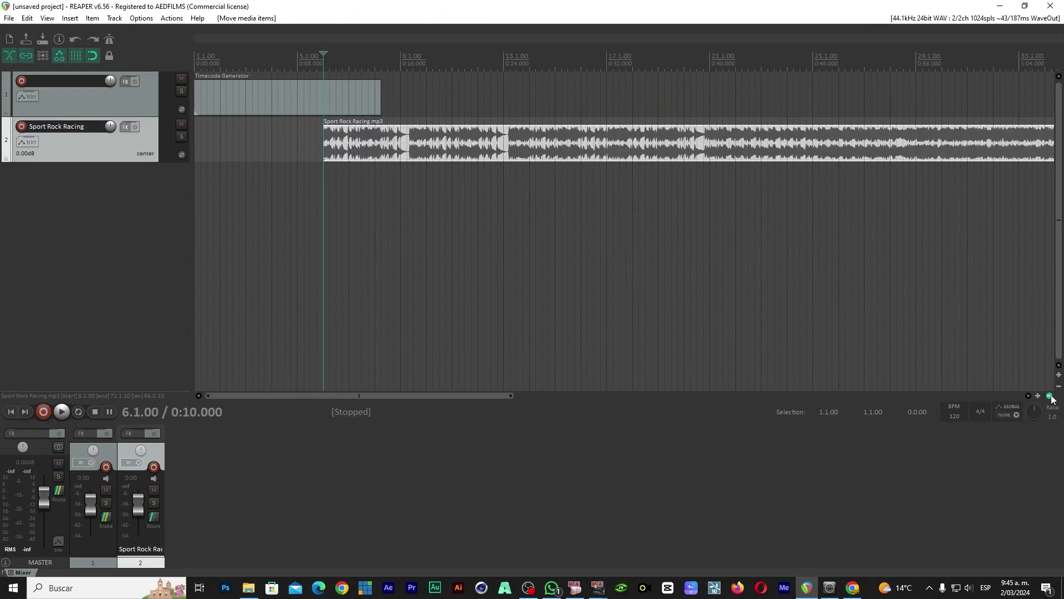
Extend the Timecode Generator item on track 1 until it runs past the end of the song.
{"action": "left_click_drag", "start_coordinate": [284, 90], "coordinate": [1046, 107]}
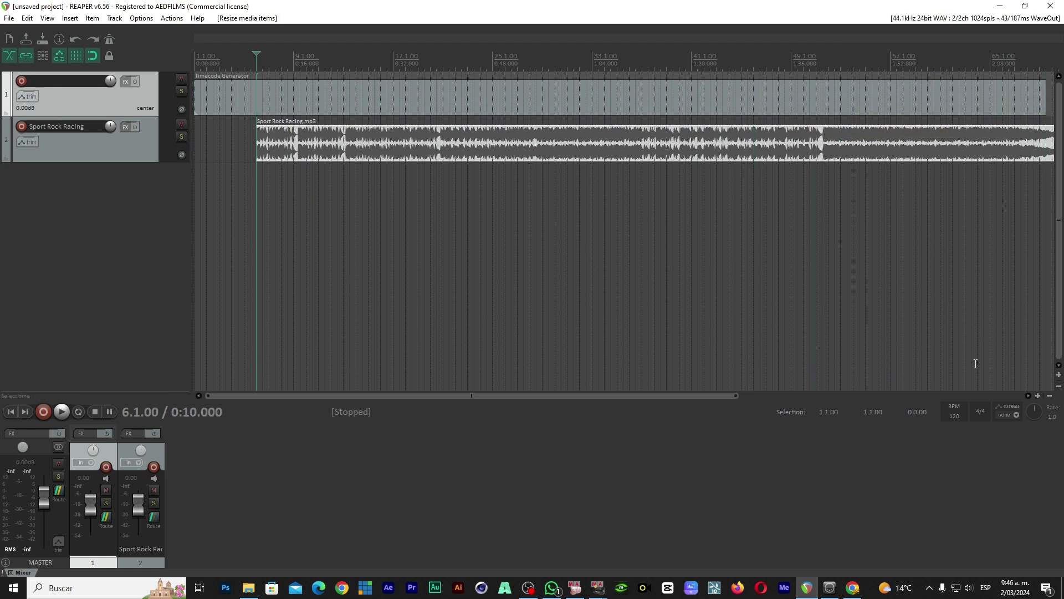
{"action": "scroll", "coordinate": [982, 363], "scroll_direction": "down", "scroll_amount": 2}
{"action": "left_click_drag", "start_coordinate": [686, 97], "coordinate": [705, 97]}
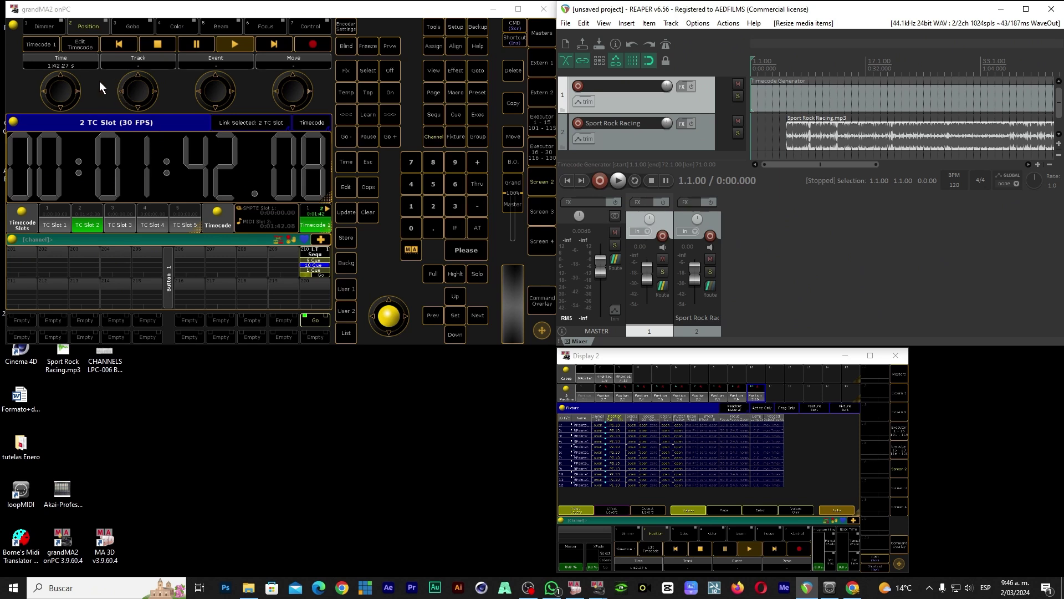
Switch to grandMA2 onPC and delete the timecode clock window from the view.
{"action": "left_click", "coordinate": [13, 121]}
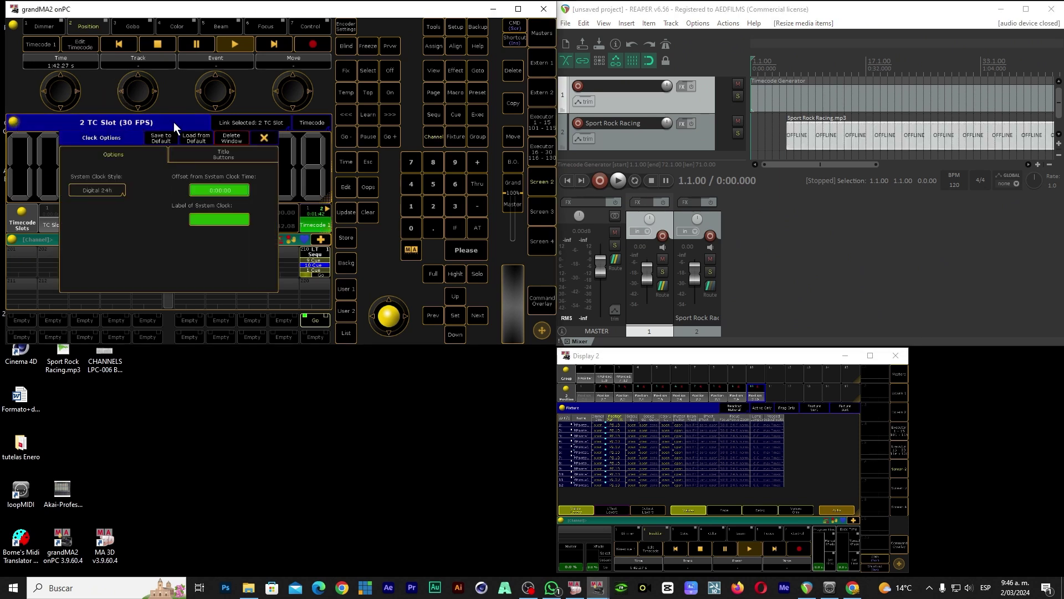
{"action": "left_click", "coordinate": [232, 135]}
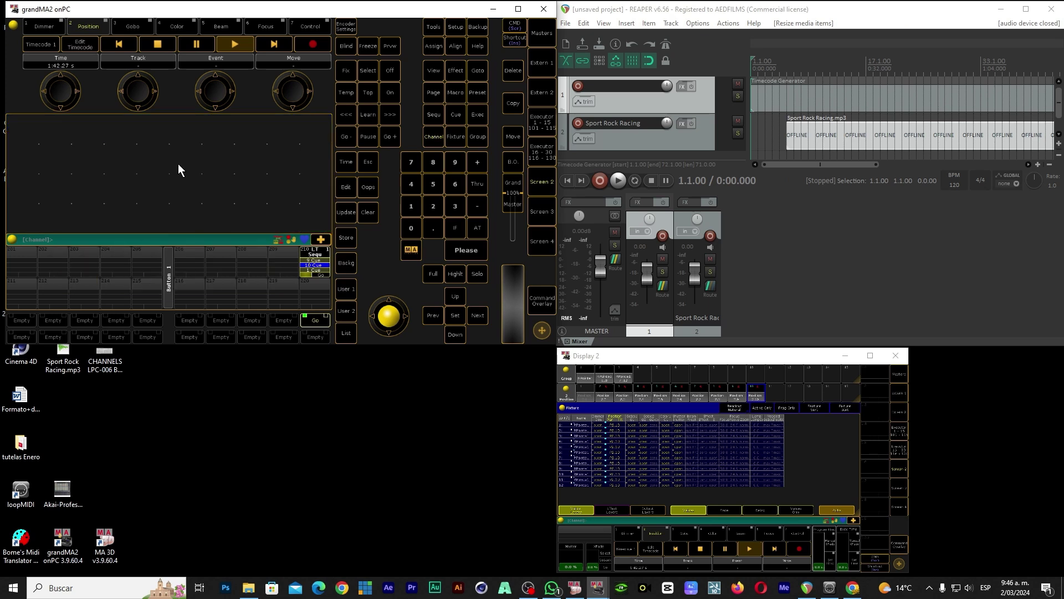
Add a Timecode Pool window in the lowest row of the view and delete the existing Timecode 1 from it.
{"action": "left_click", "coordinate": [201, 179]}
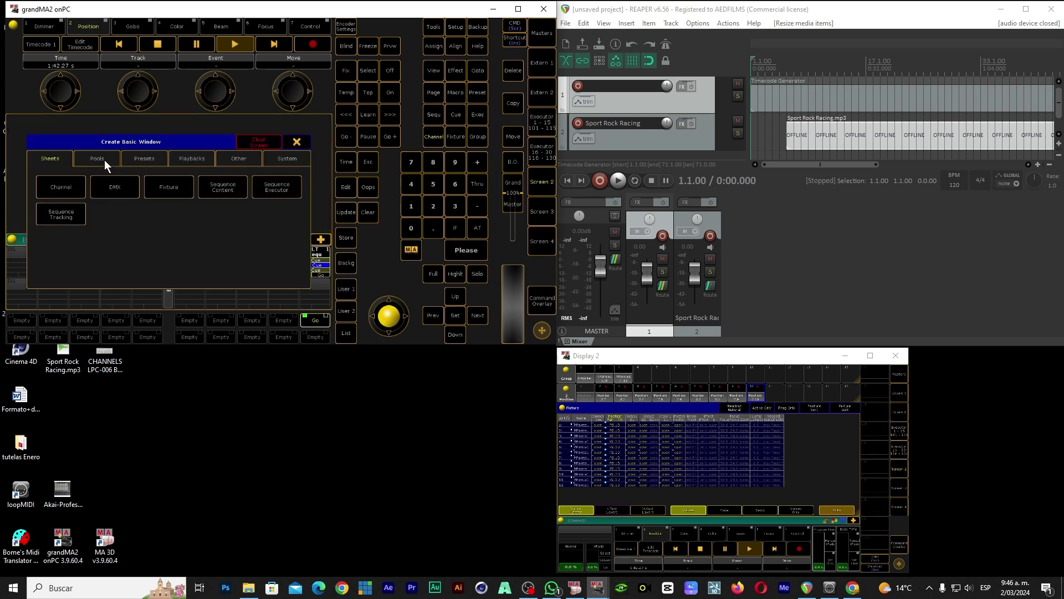
{"action": "left_click", "coordinate": [103, 158]}
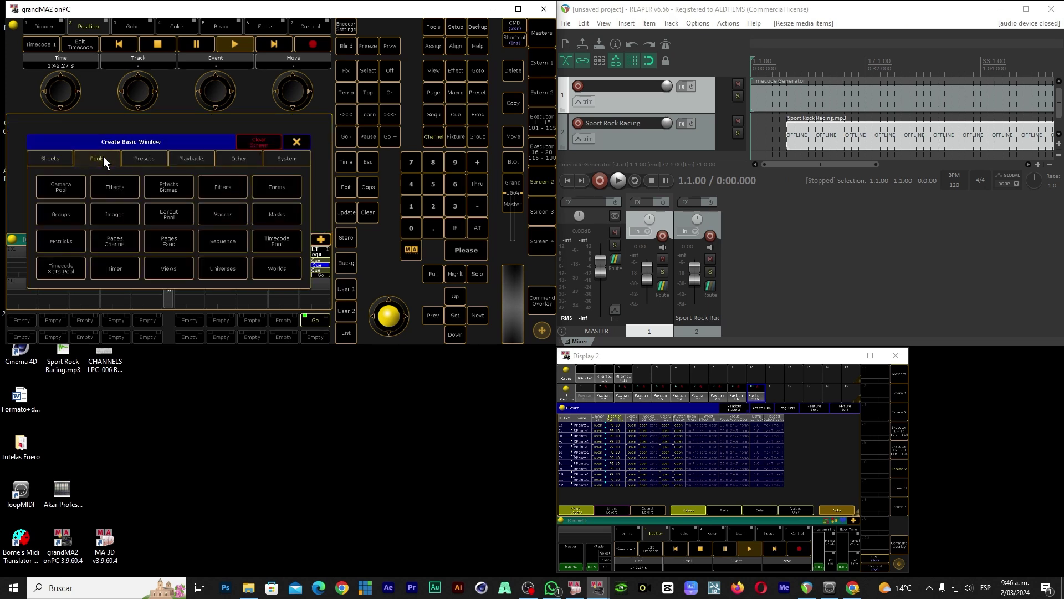
{"action": "left_click", "coordinate": [279, 241]}
{"action": "left_click_drag", "start_coordinate": [191, 166], "coordinate": [189, 221]}
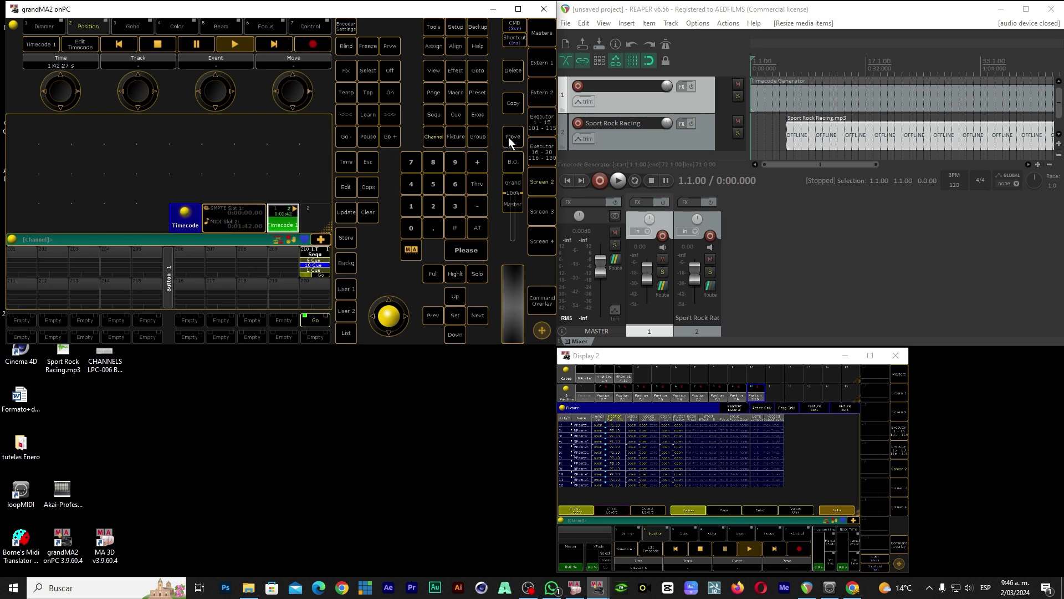
{"action": "left_click", "coordinate": [514, 70]}
{"action": "left_click", "coordinate": [279, 230]}
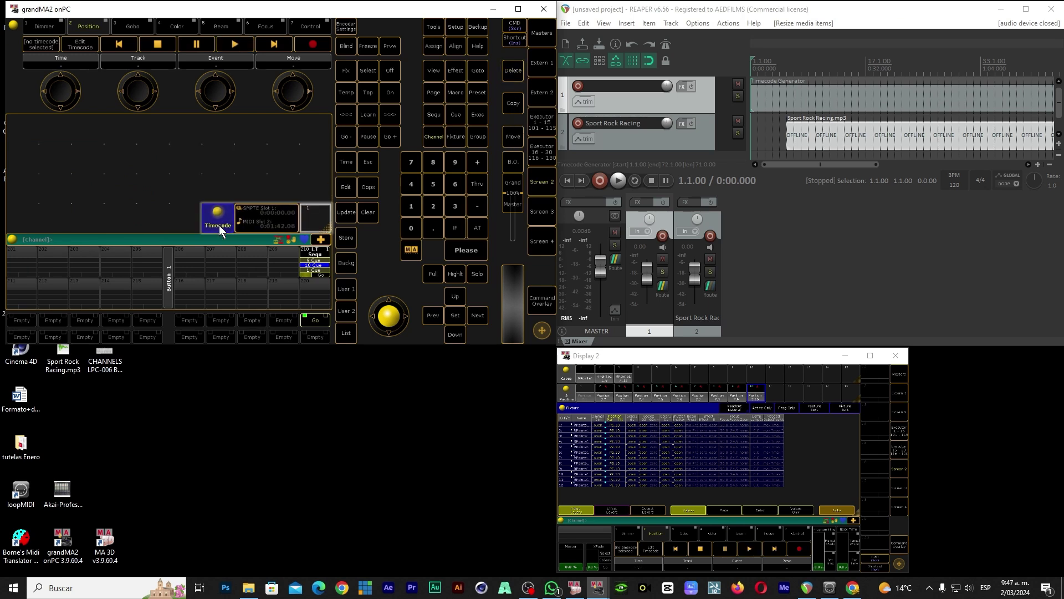
Add a Timecode Slots Pool window and fit it as a single row beside the Timecode pool.
{"action": "left_click", "coordinate": [93, 213]}
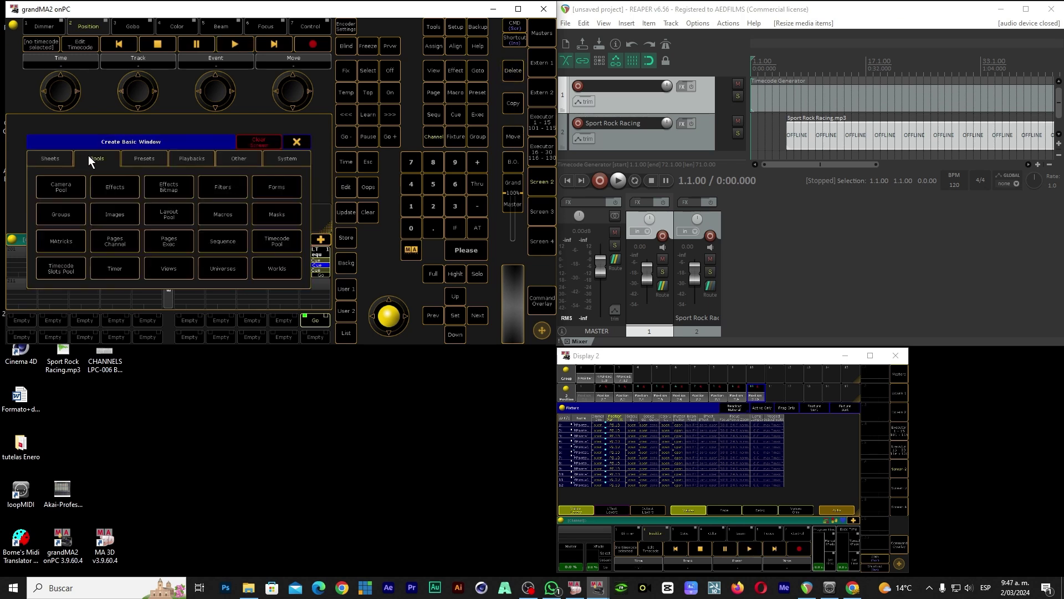
{"action": "left_click", "coordinate": [59, 270]}
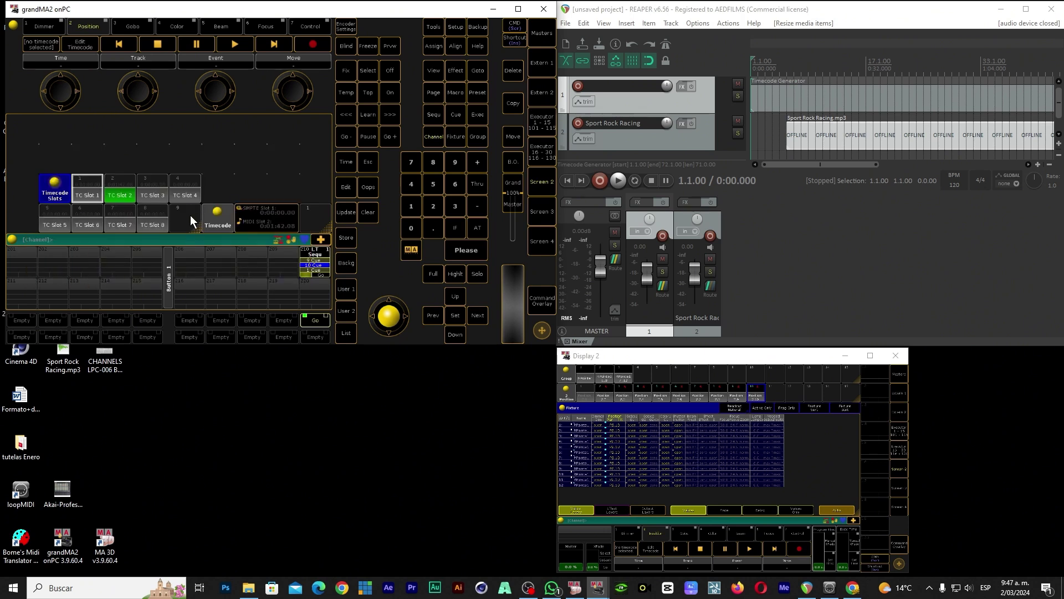
{"action": "left_click_drag", "start_coordinate": [61, 199], "coordinate": [84, 221]}
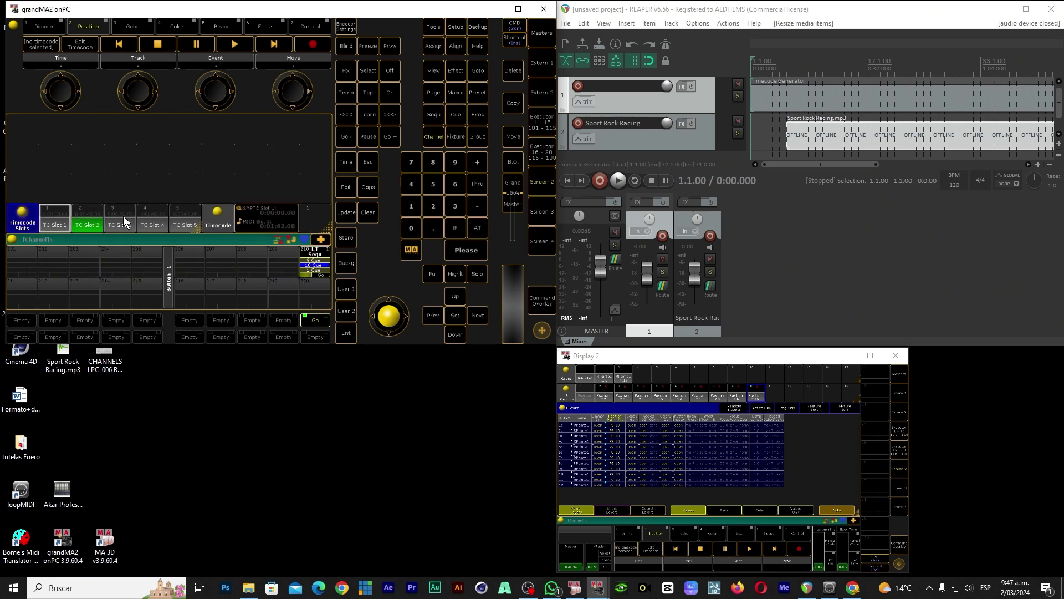
Add a Clock window in the empty area, set it to Timecode and set its source to Link Selected.
{"action": "left_click", "coordinate": [24, 124]}
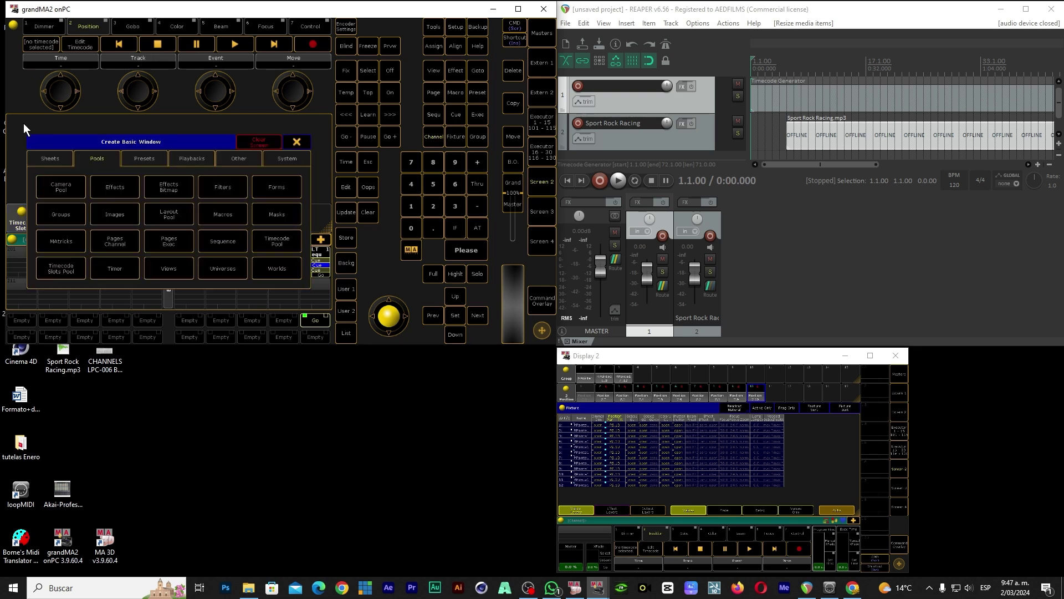
{"action": "left_click", "coordinate": [241, 156]}
{"action": "left_click", "coordinate": [170, 185]}
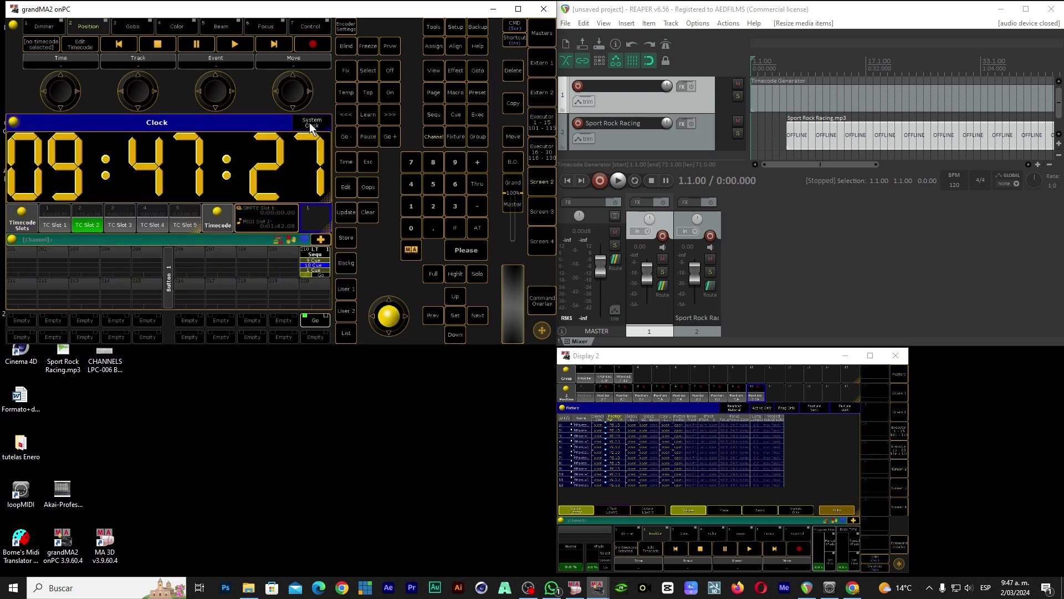
{"action": "left_click", "coordinate": [315, 123]}
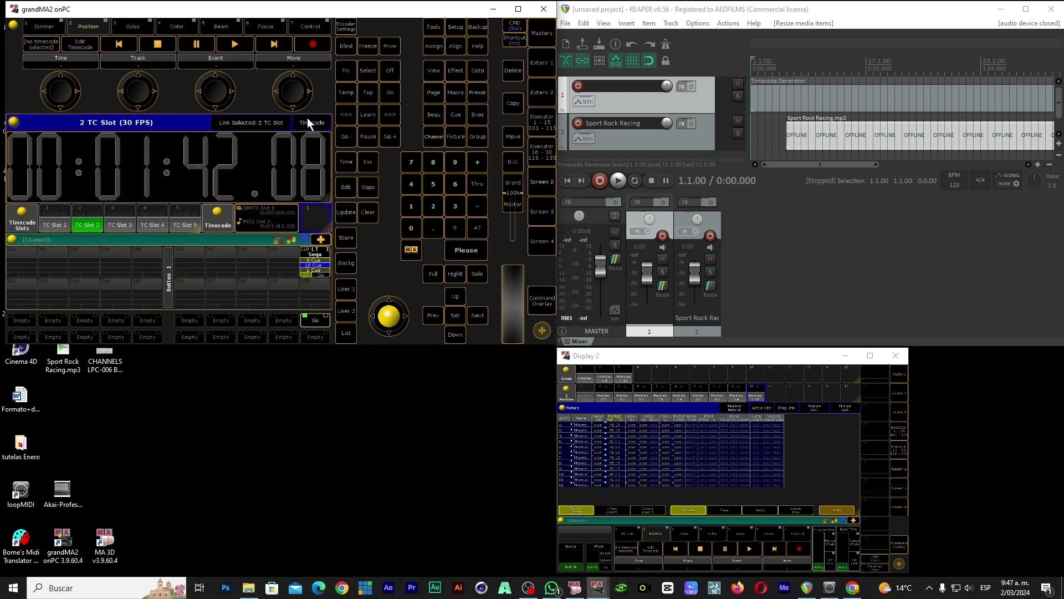
{"action": "left_click", "coordinate": [270, 123]}
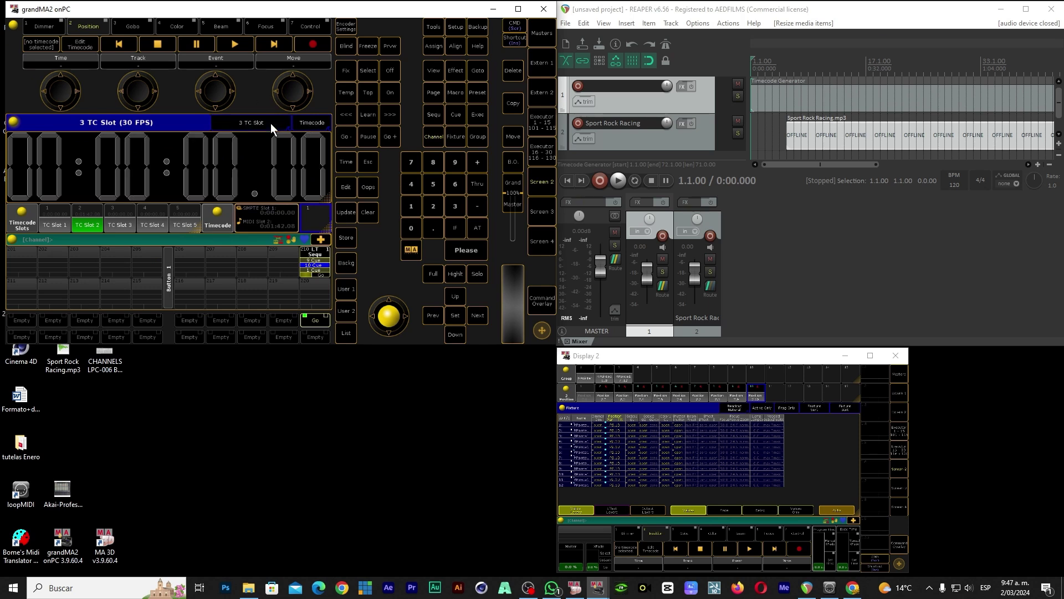
{"action": "left_click", "coordinate": [270, 124]}
{"action": "left_click", "coordinate": [267, 122]}
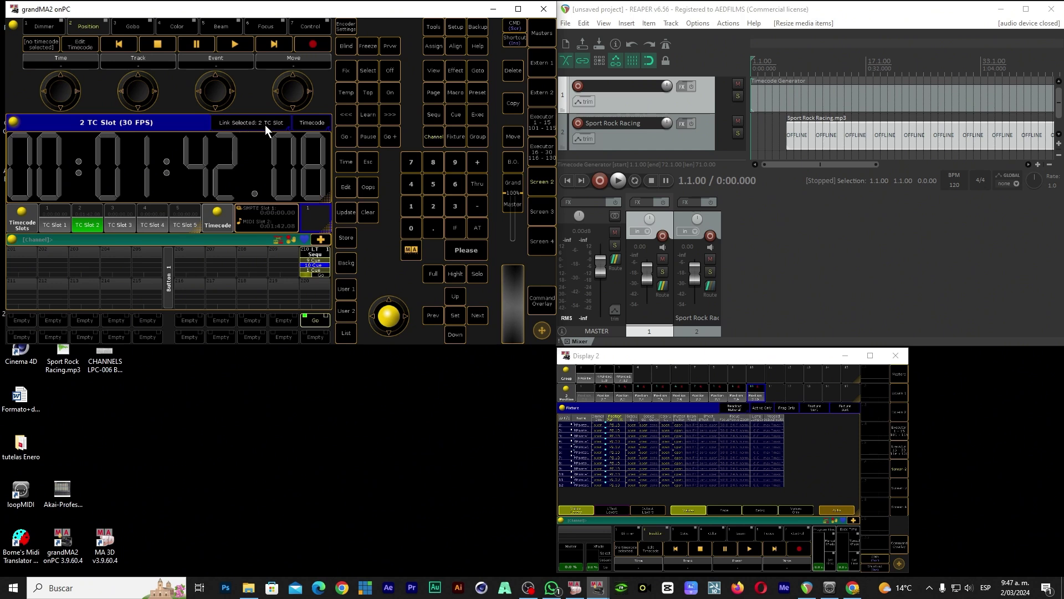
Select the timecode slots one after another to test the clock's link, ending on TC Slot 2.
{"action": "left_click", "coordinate": [64, 225]}
{"action": "left_click", "coordinate": [78, 224]}
{"action": "left_click", "coordinate": [122, 221]}
{"action": "left_click", "coordinate": [154, 224]}
{"action": "left_click", "coordinate": [87, 224]}
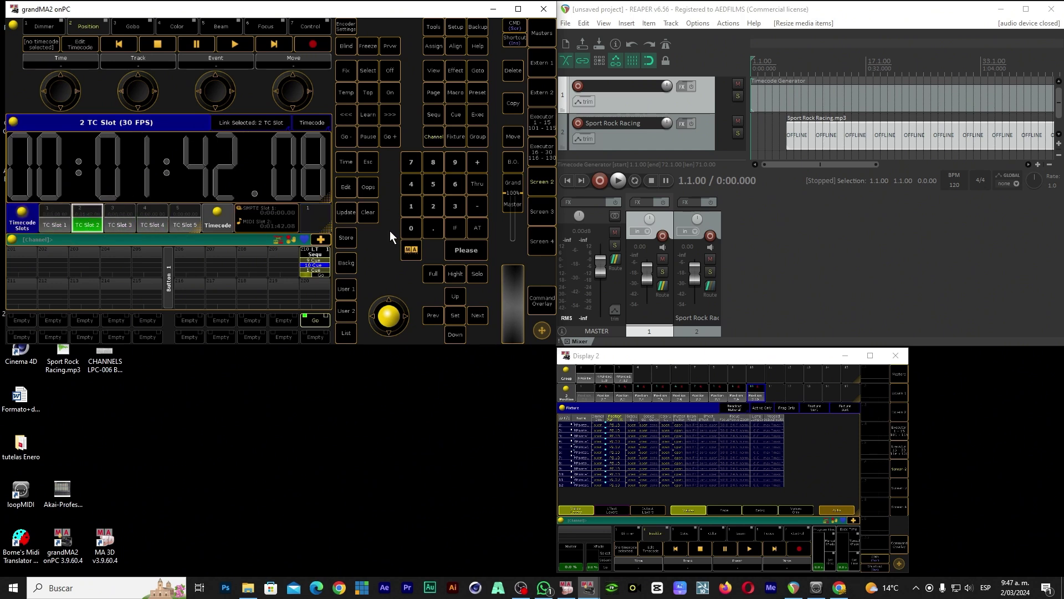
Store a new timecode in the first position of the Timecode pool and open its editor.
{"action": "left_click", "coordinate": [345, 238]}
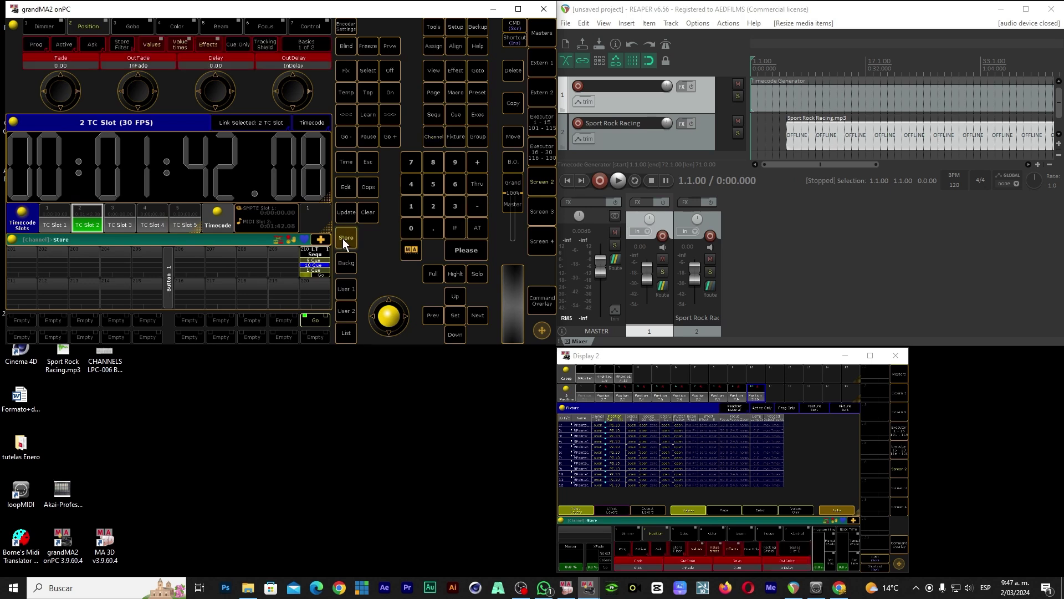
{"action": "left_click", "coordinate": [317, 218]}
{"action": "left_click", "coordinate": [313, 221]}
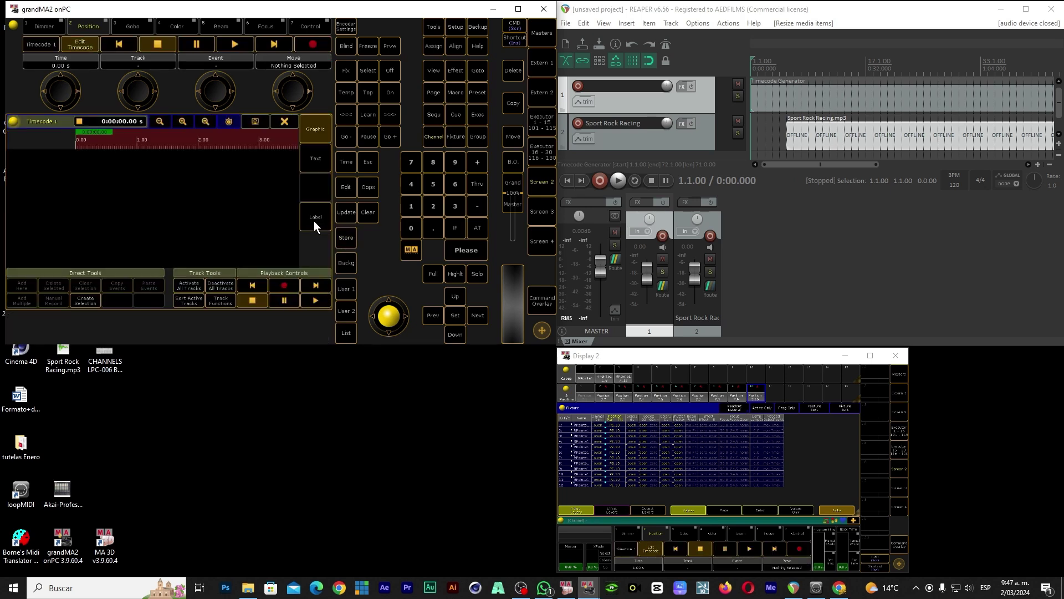
Set the new timecode's slot to Link Selected in its options and close the timecode editor.
{"action": "left_click", "coordinate": [21, 122]}
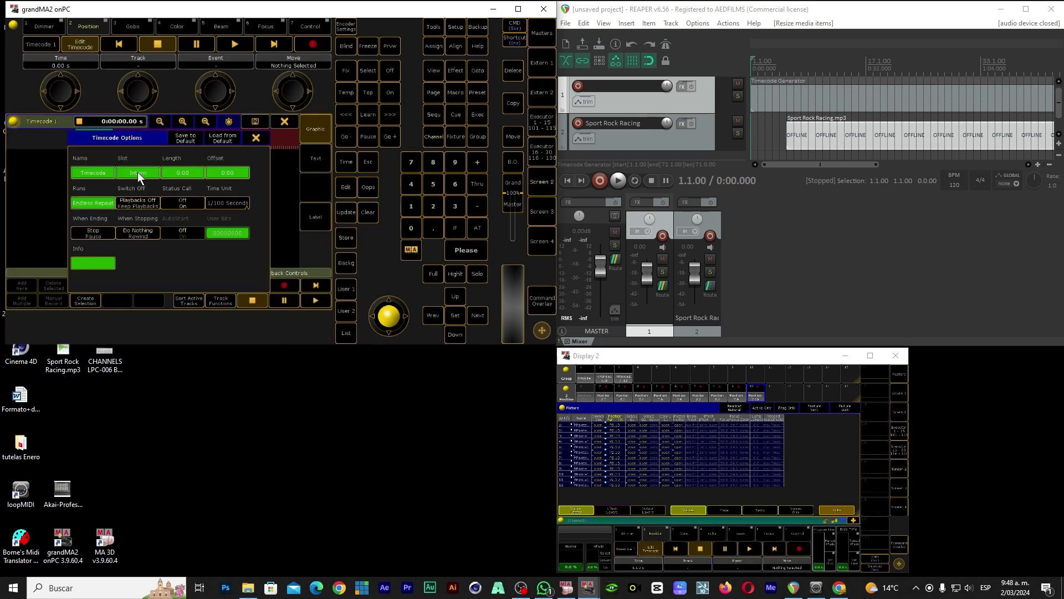
{"action": "left_click", "coordinate": [137, 172]}
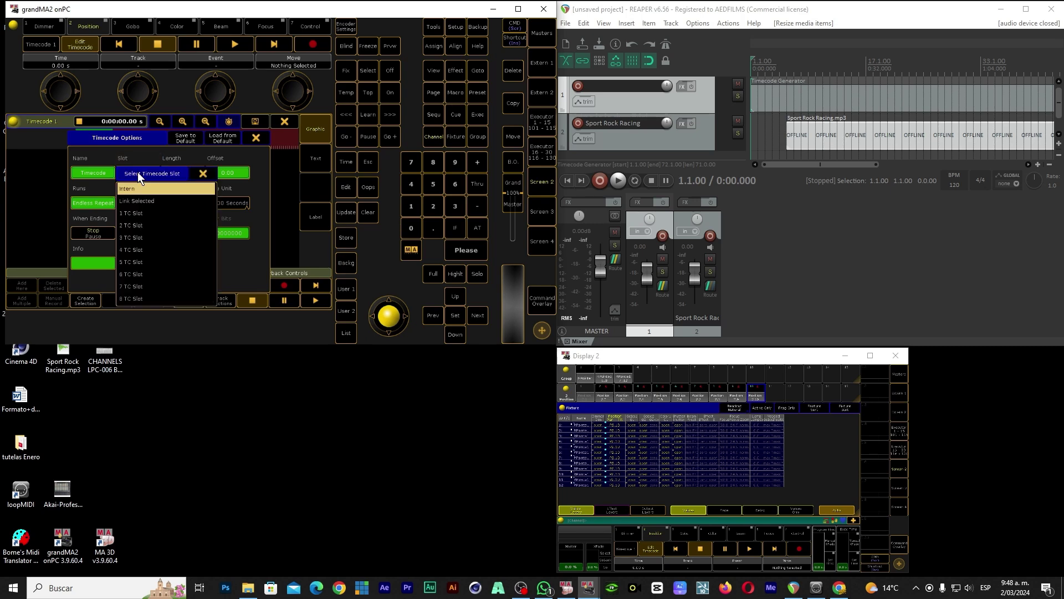
{"action": "left_click", "coordinate": [138, 201]}
{"action": "left_click", "coordinate": [255, 137]}
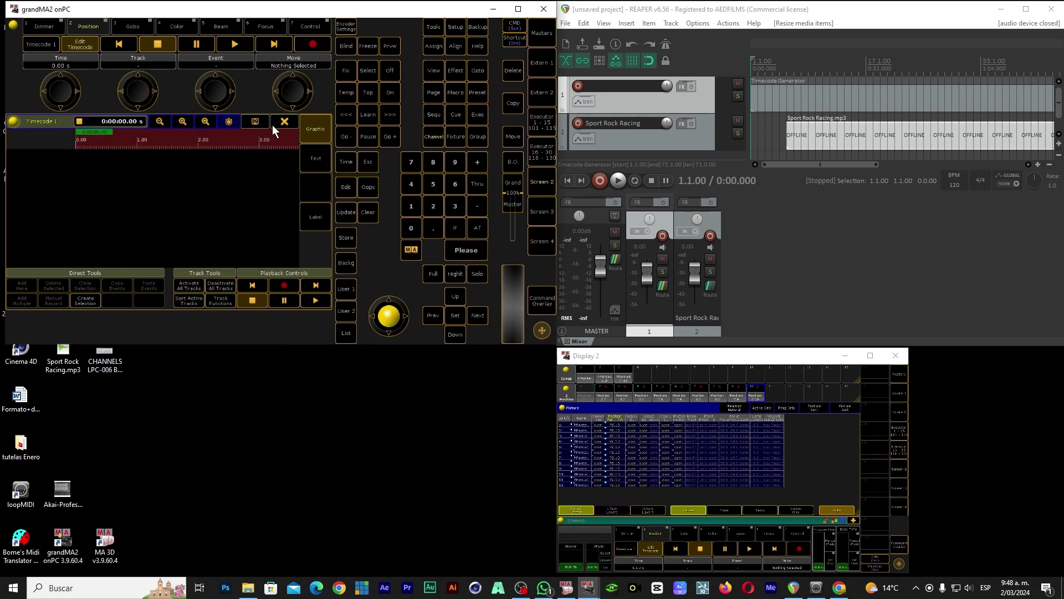
{"action": "left_click", "coordinate": [285, 121]}
Step through TC Slots 1 to 4 to check that the timecode follows the selected slot, returning to TC Slot 2.
{"action": "left_click", "coordinate": [45, 221]}
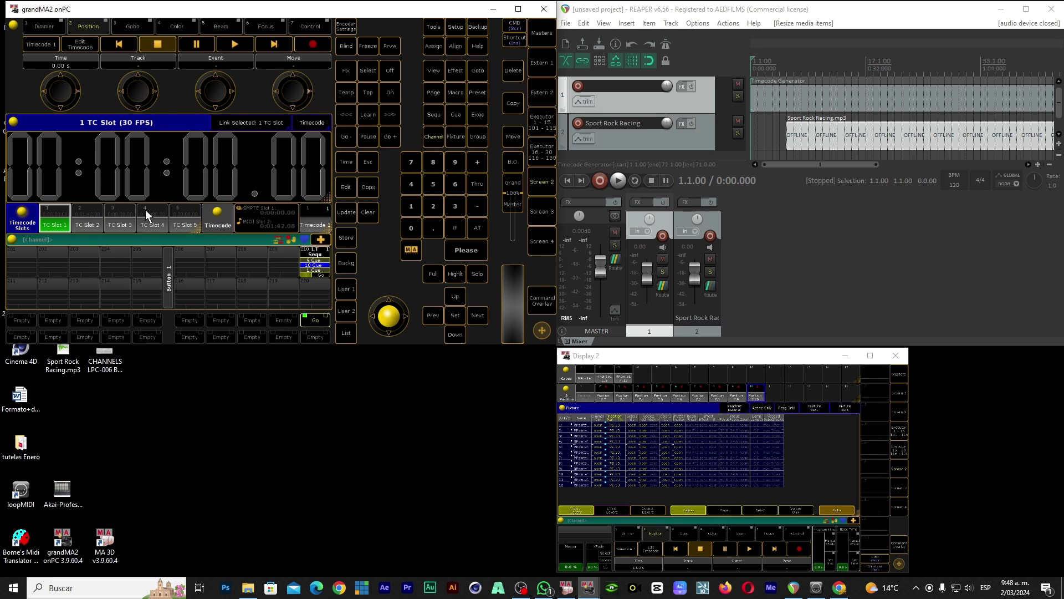
{"action": "left_click", "coordinate": [87, 221]}
{"action": "left_click", "coordinate": [128, 220]}
{"action": "left_click", "coordinate": [150, 221]}
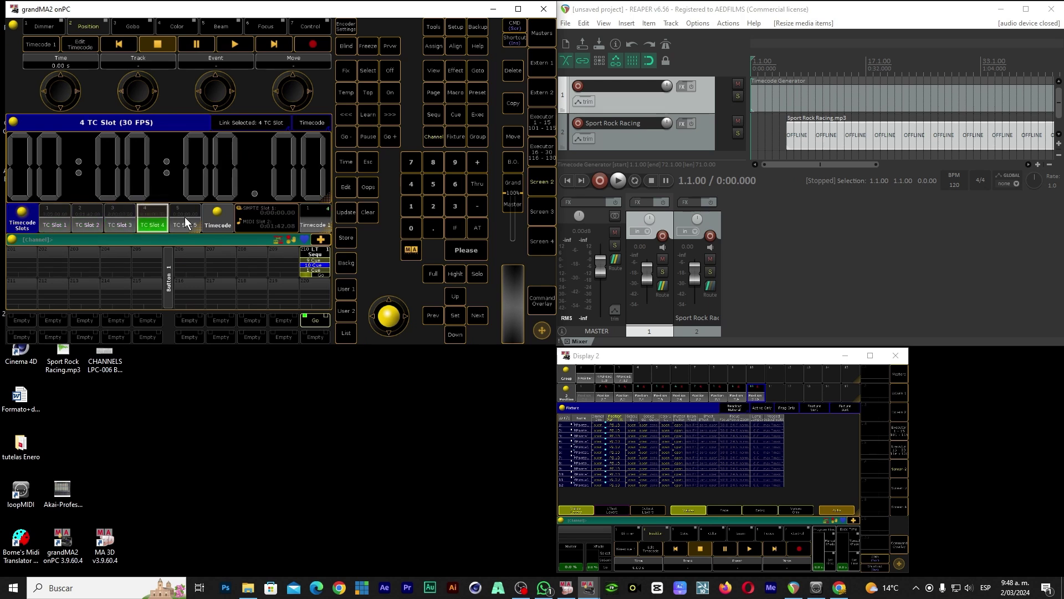
{"action": "left_click", "coordinate": [94, 225]}
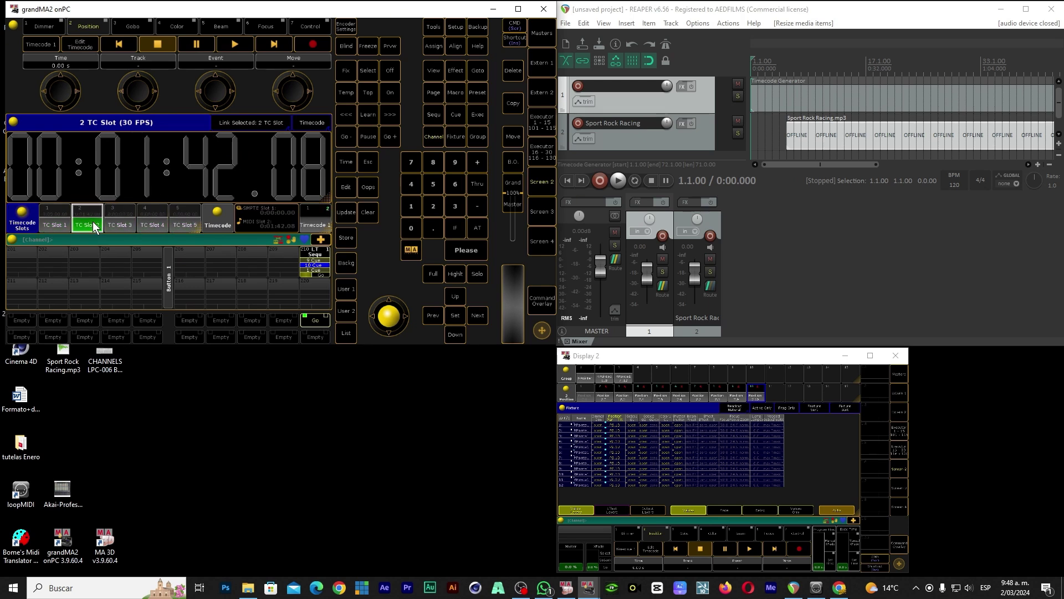
Check in the onPC MIDI options that the MIDI In device is loopMIDI Port, and close the options.
{"action": "left_click", "coordinate": [13, 25]}
{"action": "left_click", "coordinate": [21, 133]}
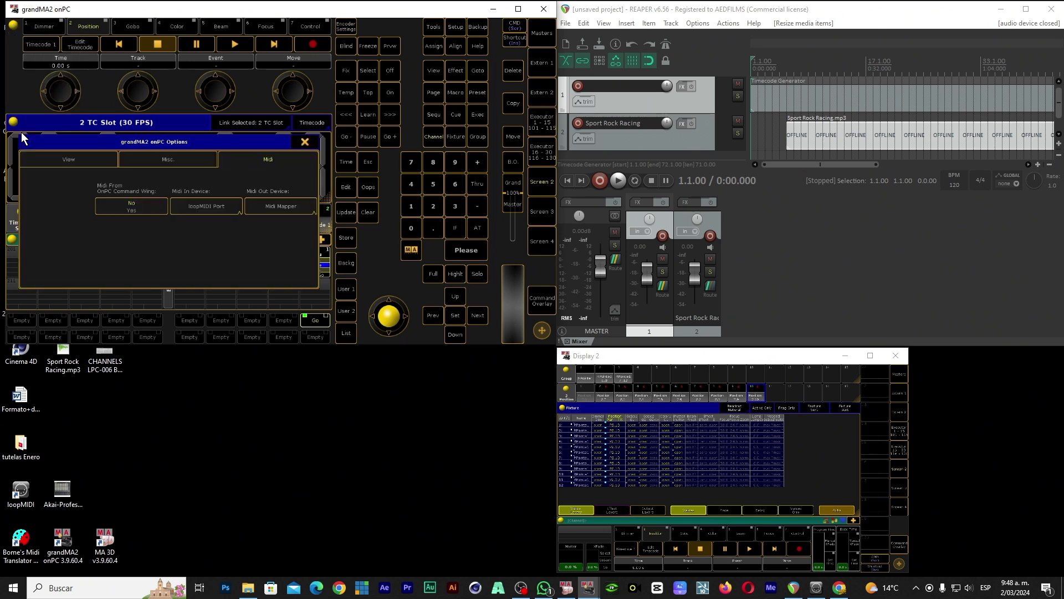
{"action": "left_click", "coordinate": [275, 164]}
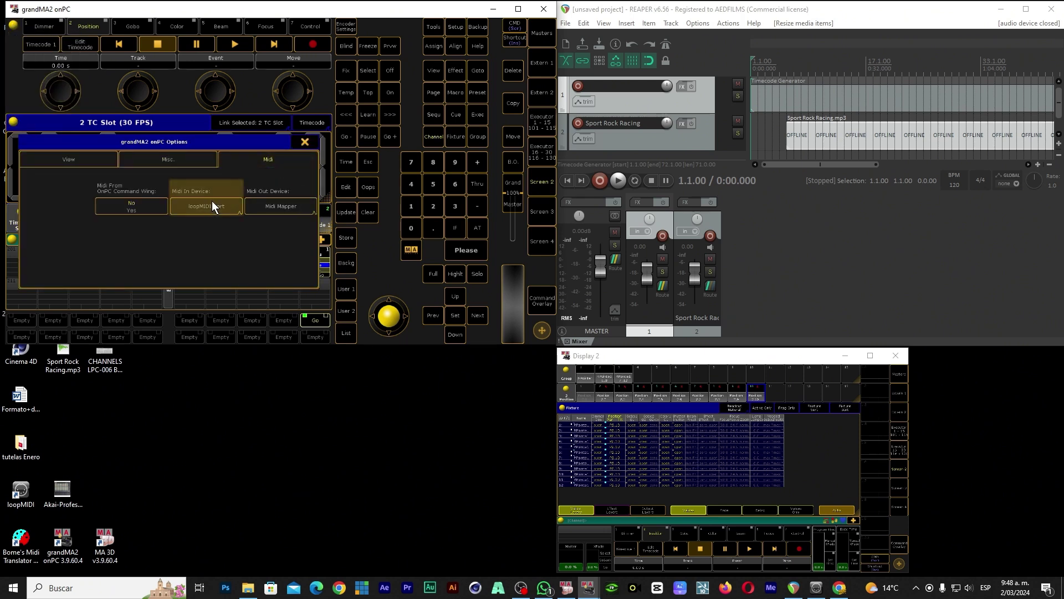
{"action": "left_click", "coordinate": [211, 204]}
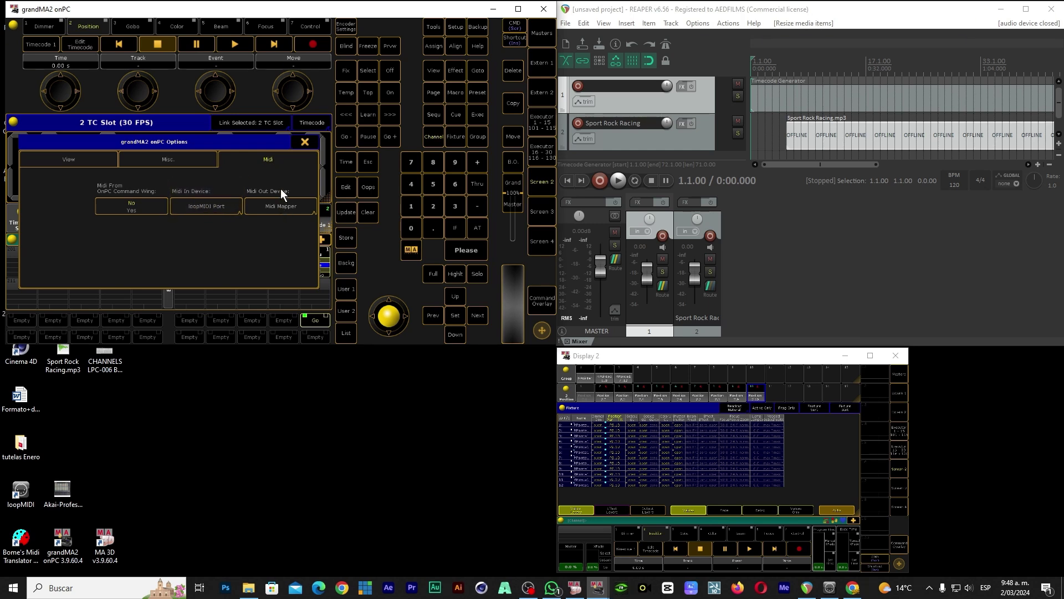
{"action": "left_click", "coordinate": [304, 142]}
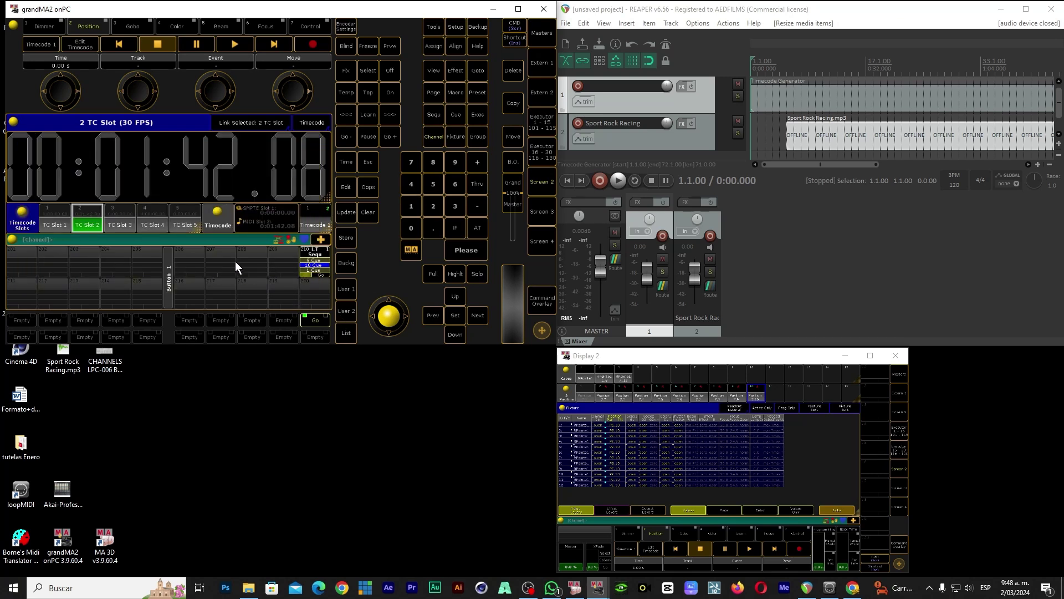
Clear the programmer, select the first fixture group and set its intensity to Full.
{"action": "left_click", "coordinate": [584, 379]}
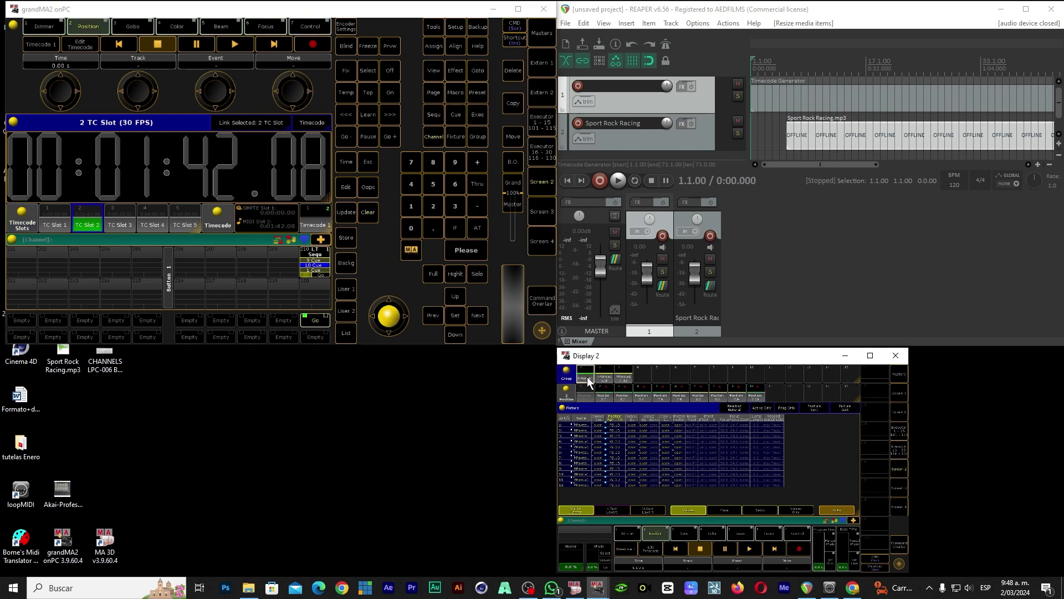
{"action": "left_click", "coordinate": [367, 213]}
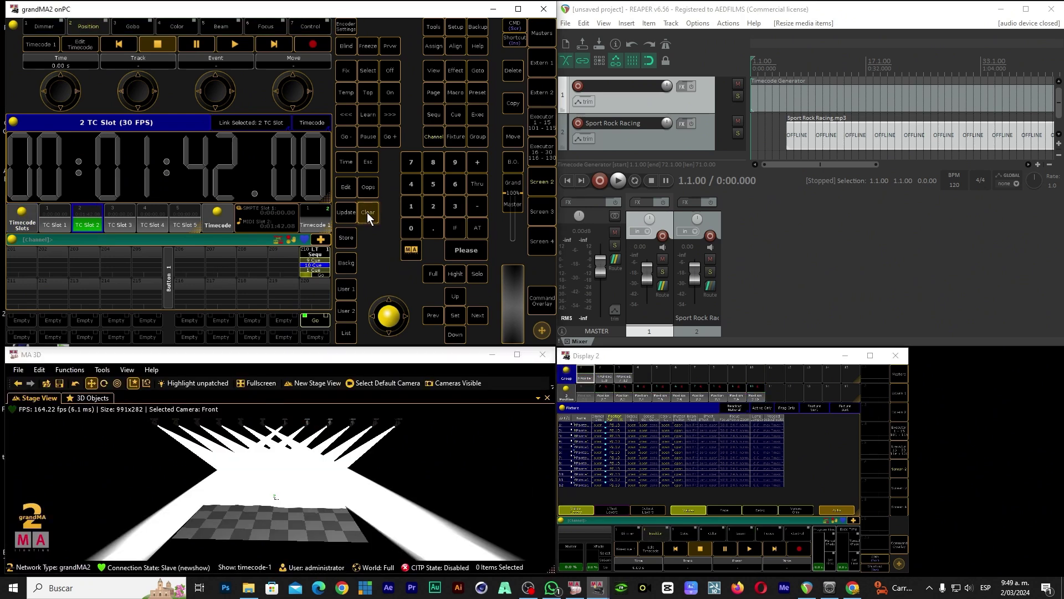
{"action": "left_click", "coordinate": [367, 214]}
{"action": "left_click", "coordinate": [587, 380]}
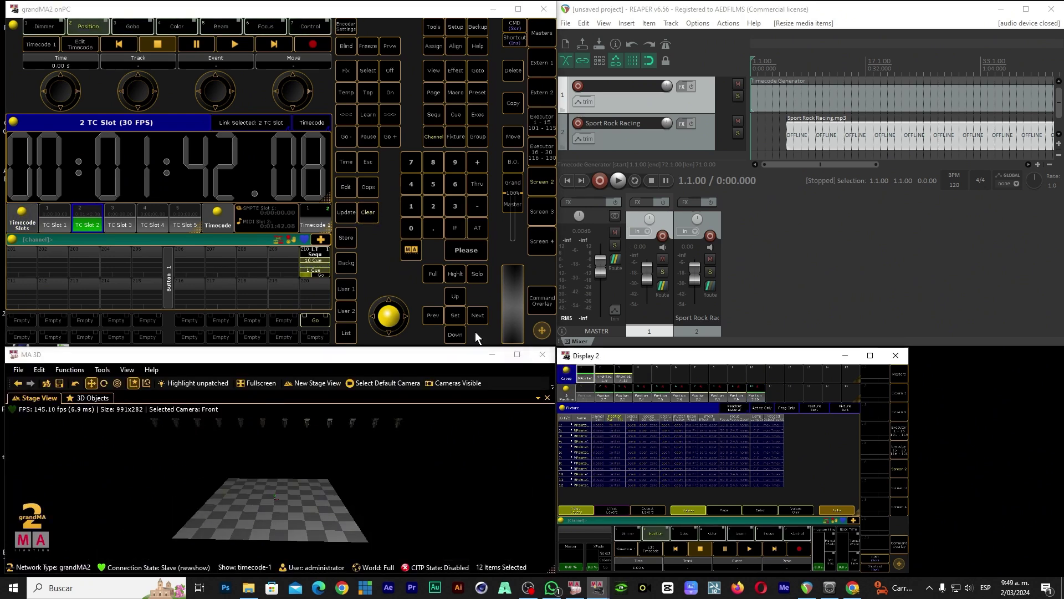
{"action": "left_click", "coordinate": [432, 275]}
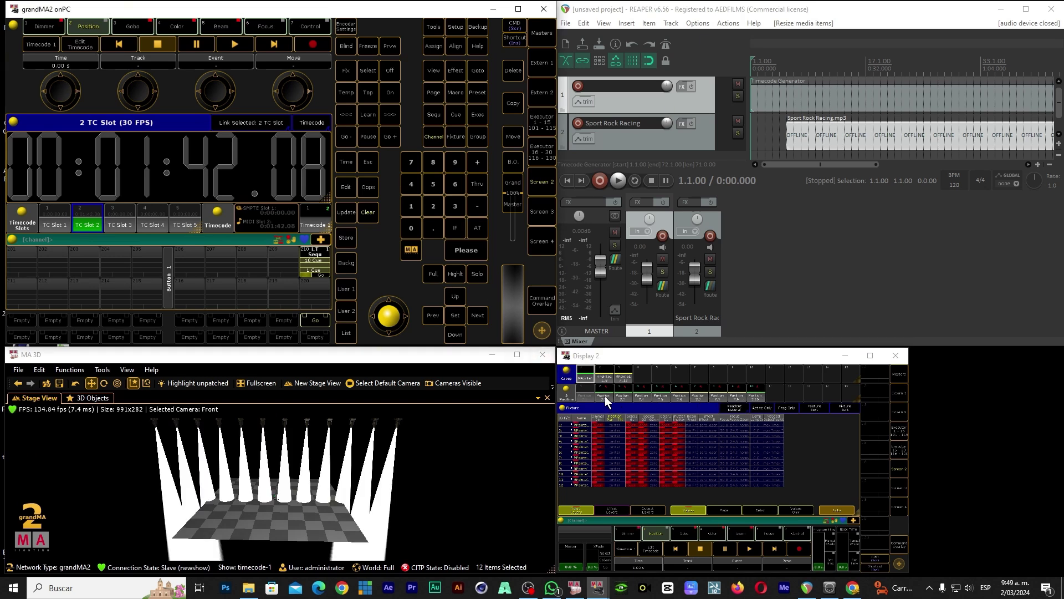
Store the full-intensity look as a cue on the first empty executor just after the Button 1 divider.
{"action": "left_click", "coordinate": [350, 236]}
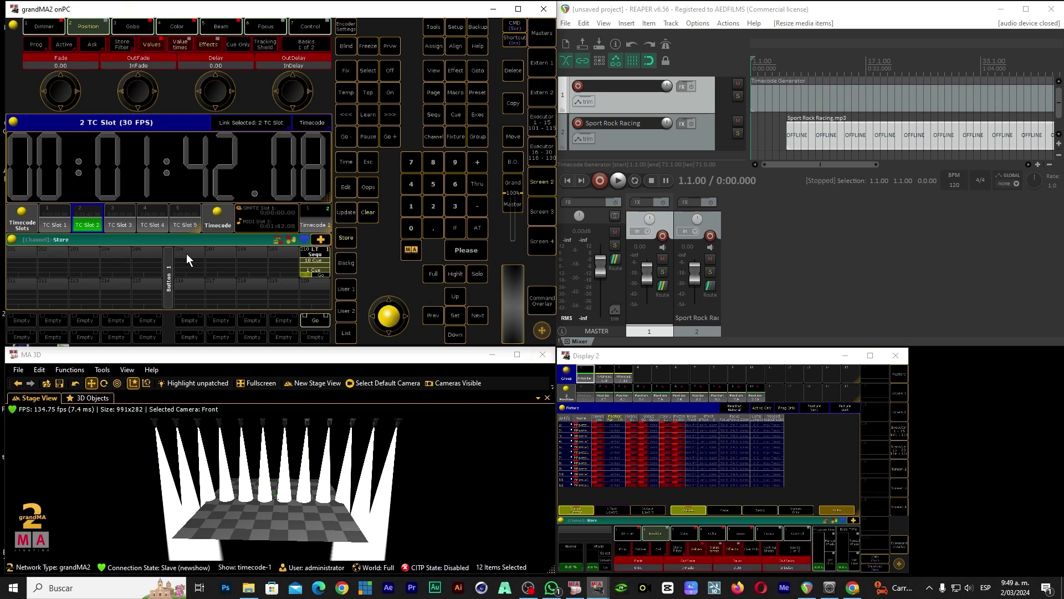
{"action": "left_click", "coordinate": [187, 254]}
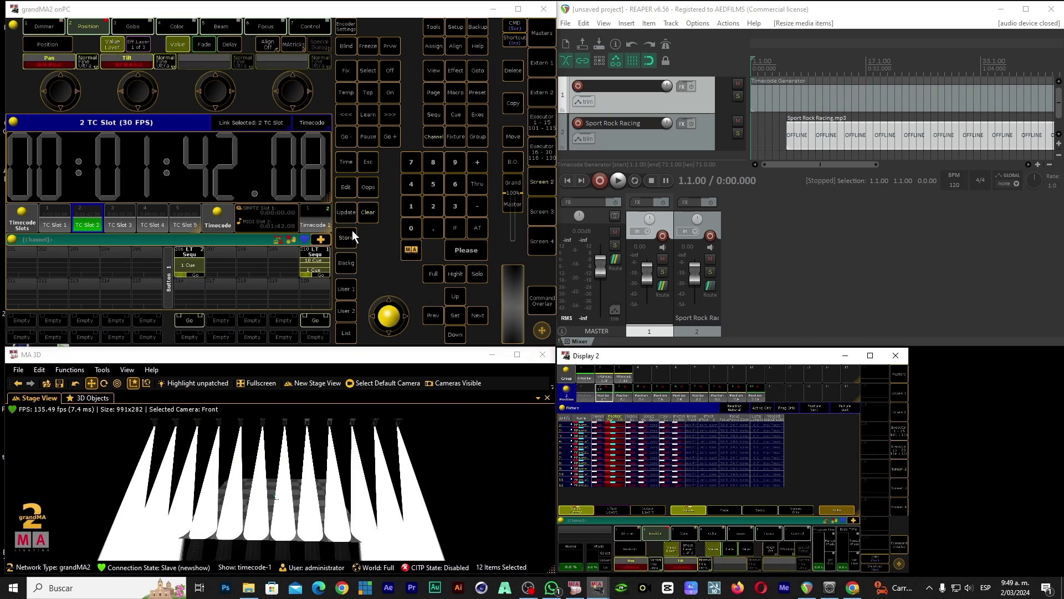
Store the current position look on the first executor after the Button 1 divider with Create Second Cue, and store further looks there as cues.
{"action": "left_click", "coordinate": [346, 237]}
{"action": "left_click", "coordinate": [190, 264]}
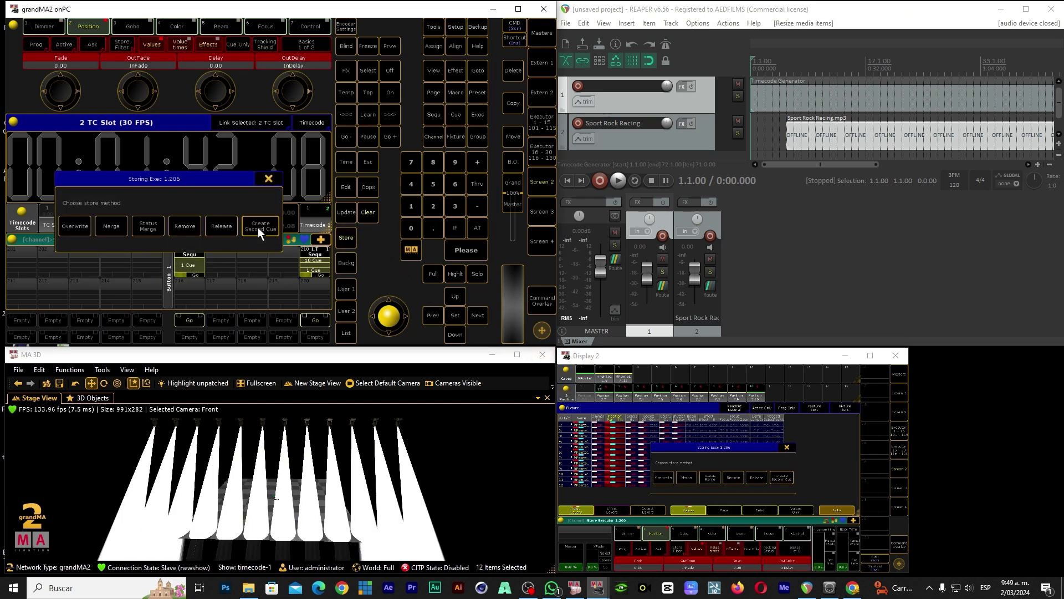
{"action": "left_click", "coordinate": [258, 228]}
{"action": "left_click", "coordinate": [348, 239]}
{"action": "key", "text": "Escape"}
{"action": "left_click", "coordinate": [349, 243]}
{"action": "key", "text": "Return"}
Recall the fifth and sixth position presets and store the looks as further cues on the same executor.
{"action": "left_click", "coordinate": [667, 393]}
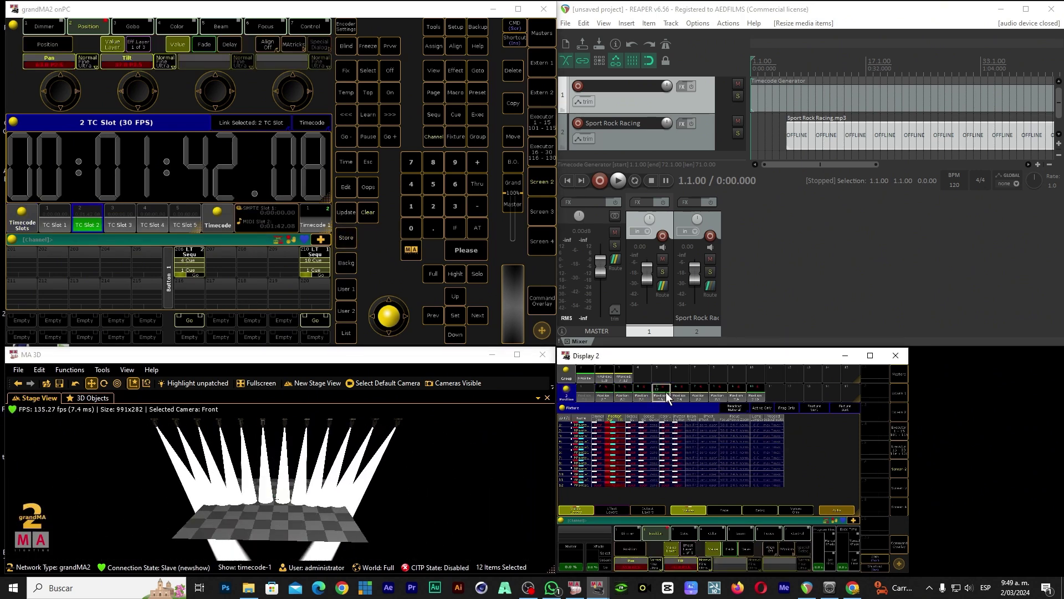
{"action": "left_click", "coordinate": [680, 392]}
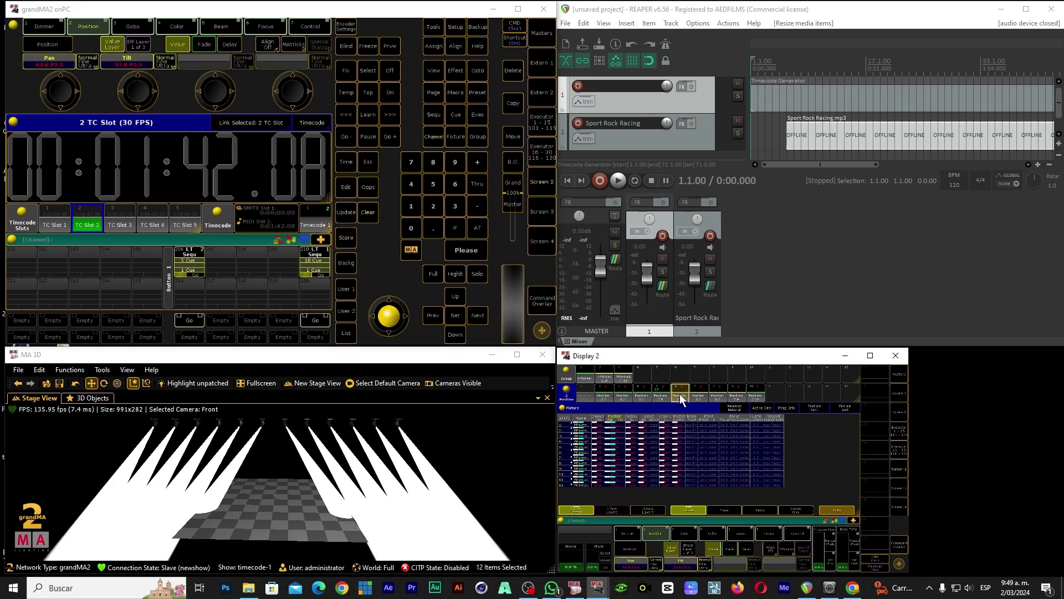
{"action": "left_click", "coordinate": [345, 237]}
{"action": "left_click", "coordinate": [191, 270]}
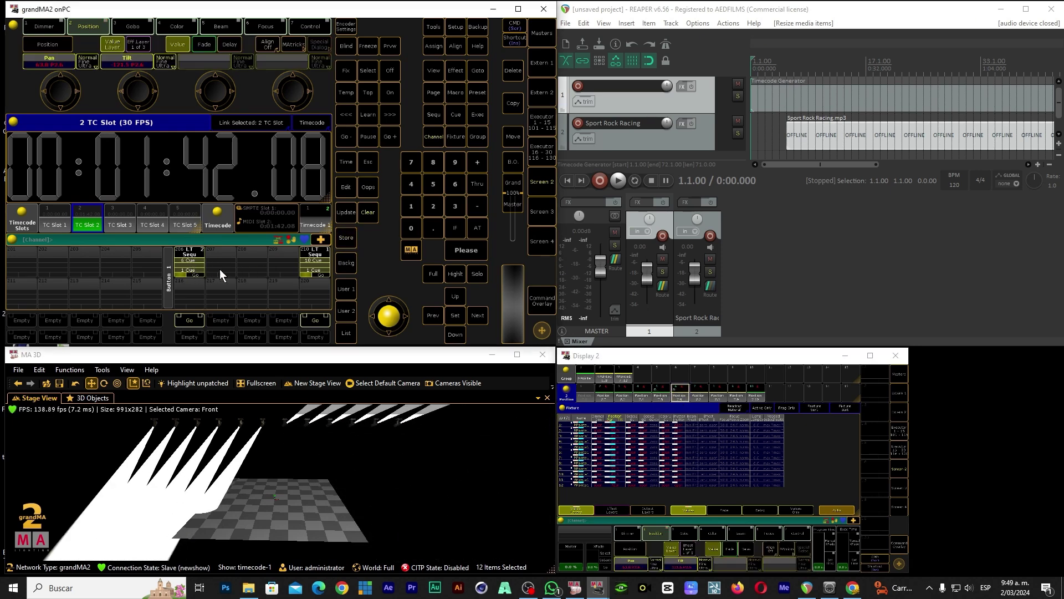
Recall the seventh and eighth position presets, storing each as a new cue on the executor.
{"action": "left_click", "coordinate": [699, 392]}
{"action": "left_click", "coordinate": [346, 238]}
{"action": "left_click", "coordinate": [193, 270]}
{"action": "left_click", "coordinate": [717, 393]}
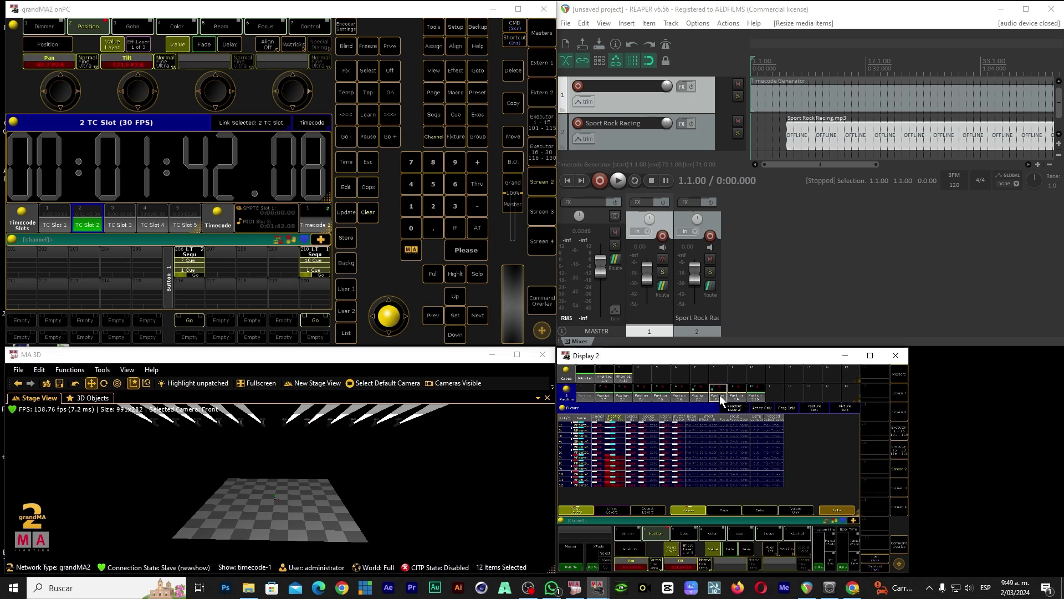
{"action": "left_click", "coordinate": [346, 238]}
{"action": "left_click", "coordinate": [202, 257]}
Add the ninth and tenth position presets as the last two cues of the executor's sequence.
{"action": "left_click", "coordinate": [737, 394]}
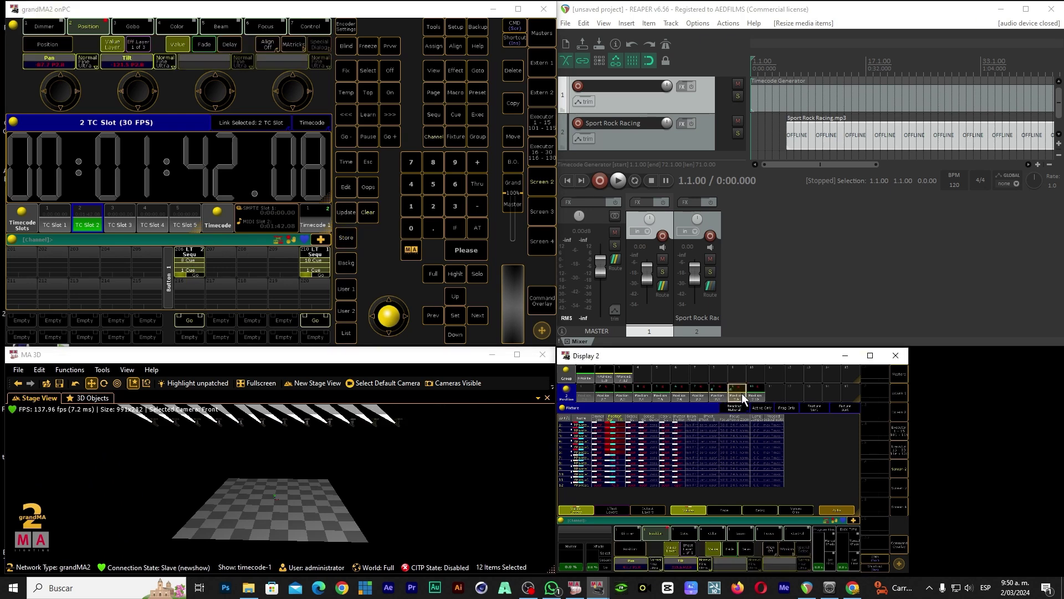
{"action": "left_click", "coordinate": [345, 238]}
{"action": "left_click", "coordinate": [191, 277]}
{"action": "left_click", "coordinate": [755, 394]}
{"action": "left_click", "coordinate": [346, 237]}
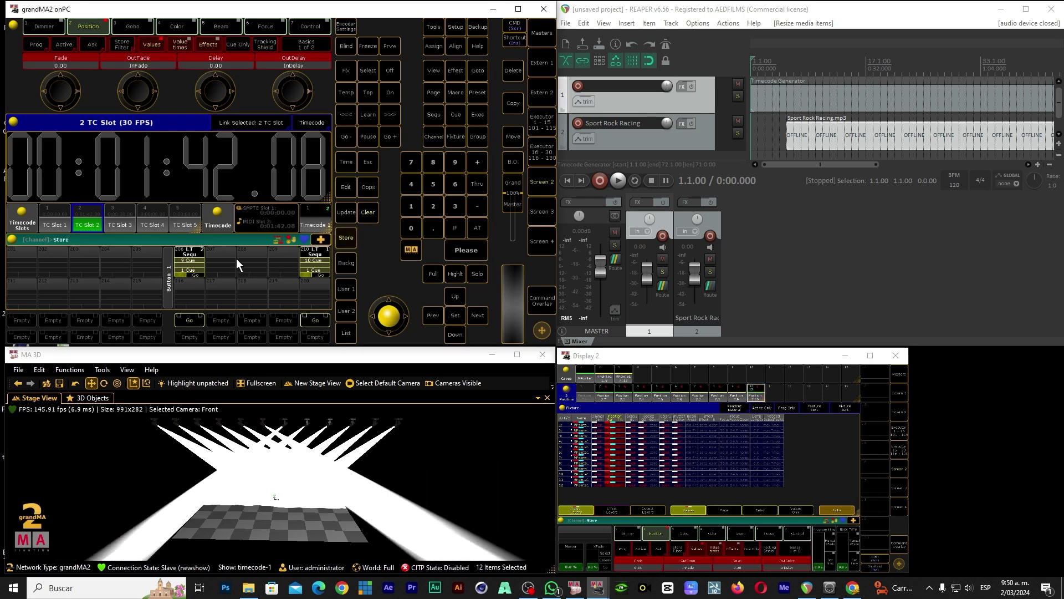
{"action": "left_click", "coordinate": [189, 271]}
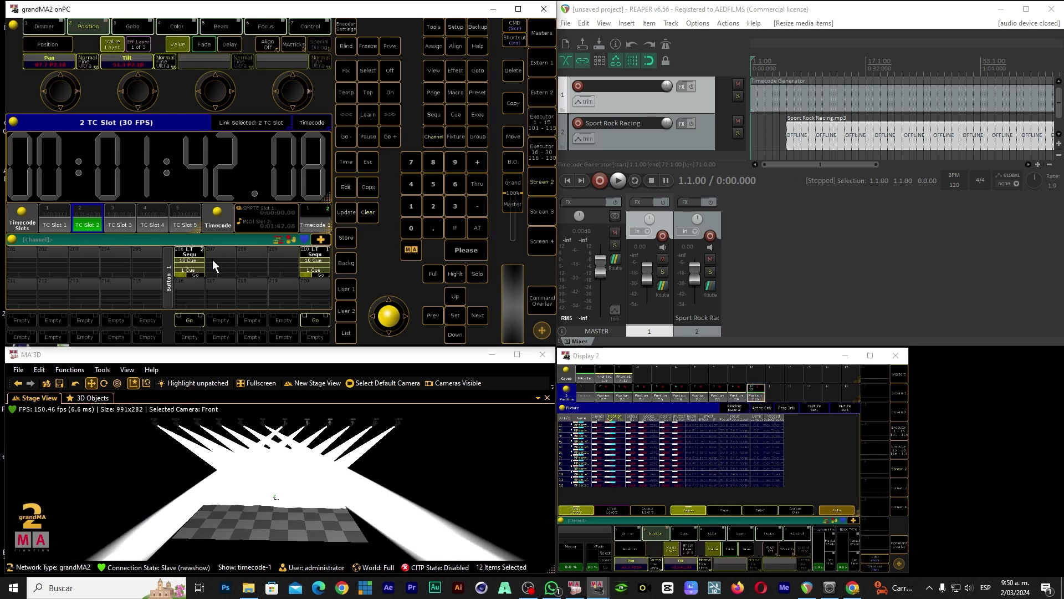
Set the fade time of cues 1 to 10 in the executor's sequence to 3 seconds, and clear the programmer.
{"action": "left_click", "coordinate": [187, 260]}
{"action": "left_click_drag", "start_coordinate": [176, 147], "coordinate": [194, 239]}
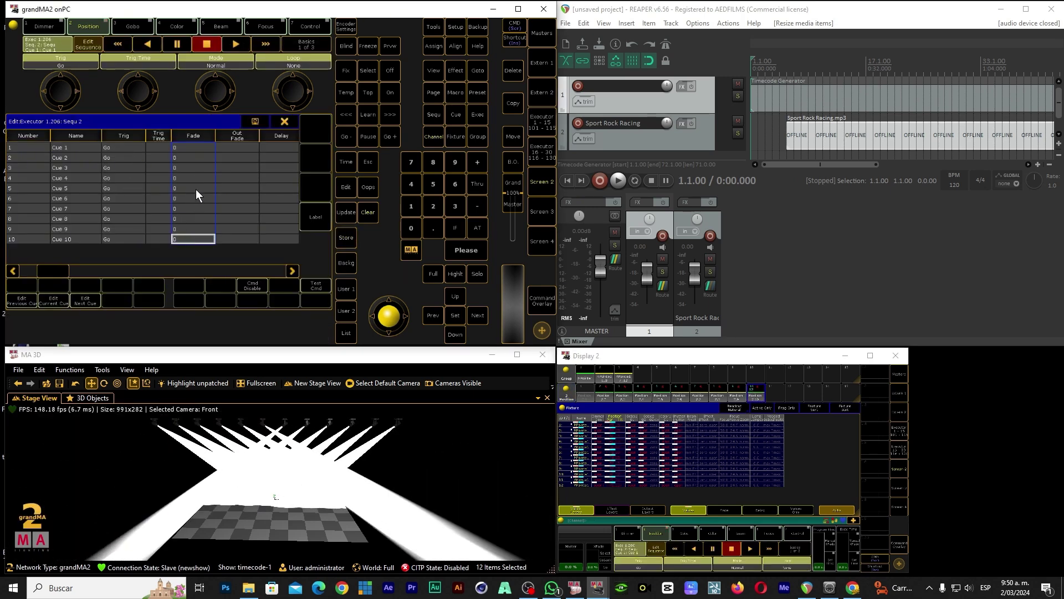
{"action": "right_click", "coordinate": [197, 146]}
{"action": "left_click", "coordinate": [59, 205]}
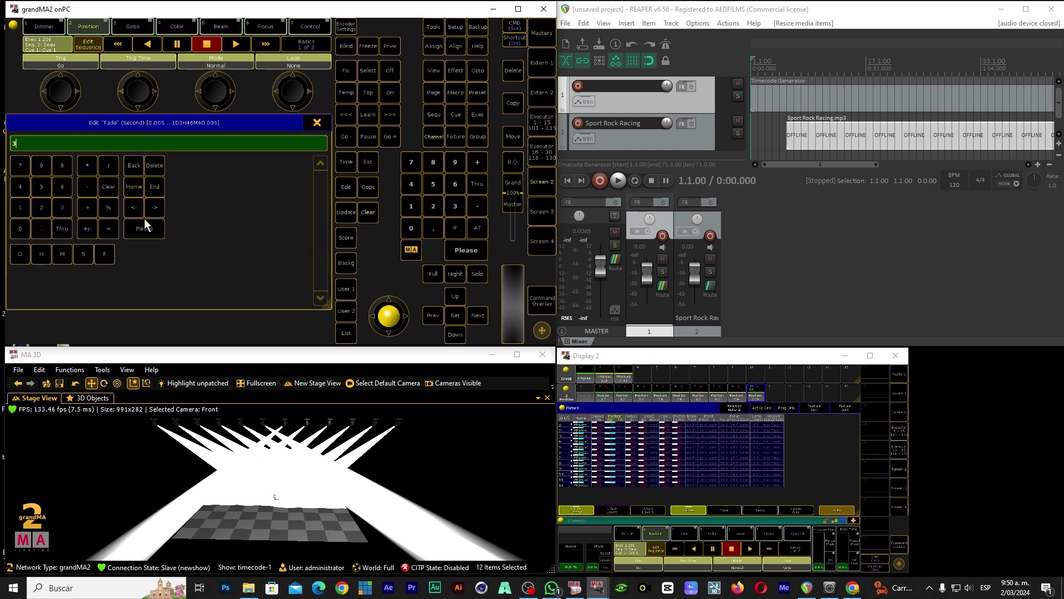
{"action": "left_click", "coordinate": [144, 219]}
{"action": "key", "text": "Escape"}
{"action": "left_click", "coordinate": [367, 212]}
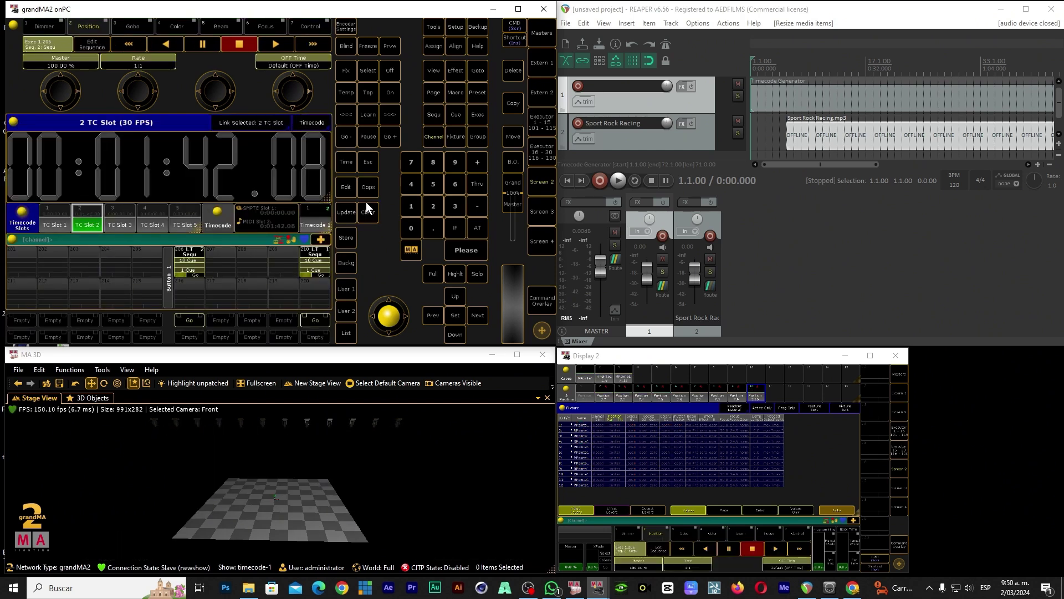
Run through the executor's cues one by one with Go to check the looks in the 3D view.
{"action": "left_click", "coordinate": [191, 321]}
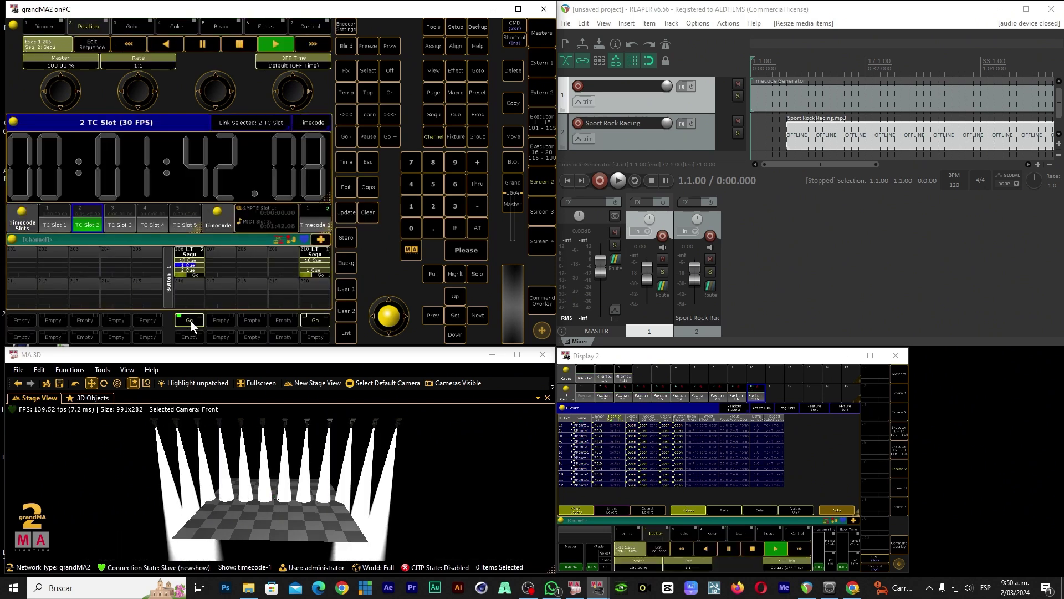
{"action": "left_click", "coordinate": [190, 321]}
{"action": "left_click", "coordinate": [191, 321]}
{"action": "left_click", "coordinate": [191, 321]}
{"action": "left_click", "coordinate": [191, 321]}
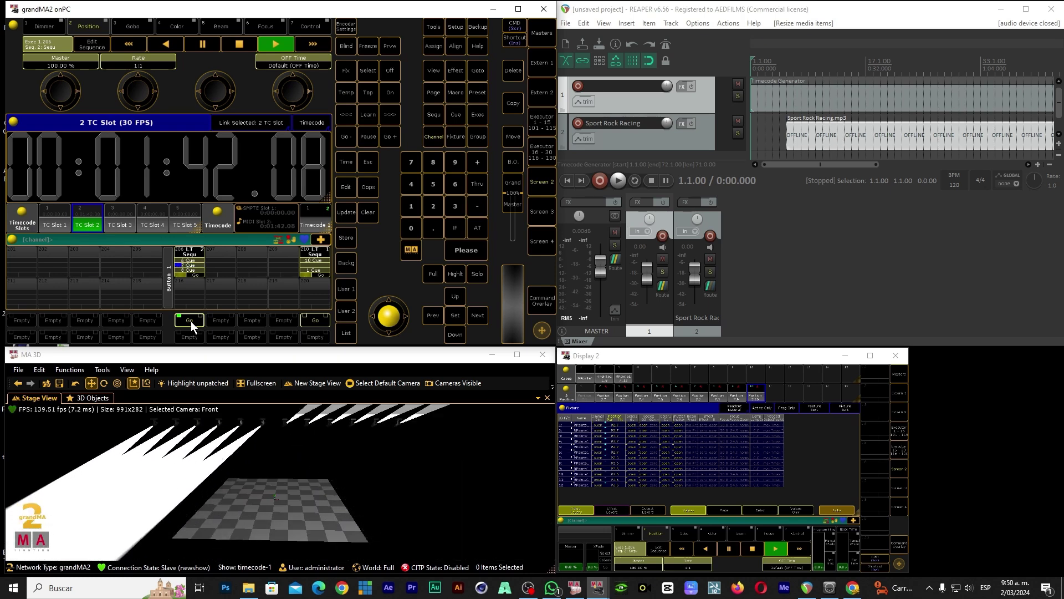
{"action": "left_click", "coordinate": [191, 321]}
{"action": "left_click", "coordinate": [190, 321]}
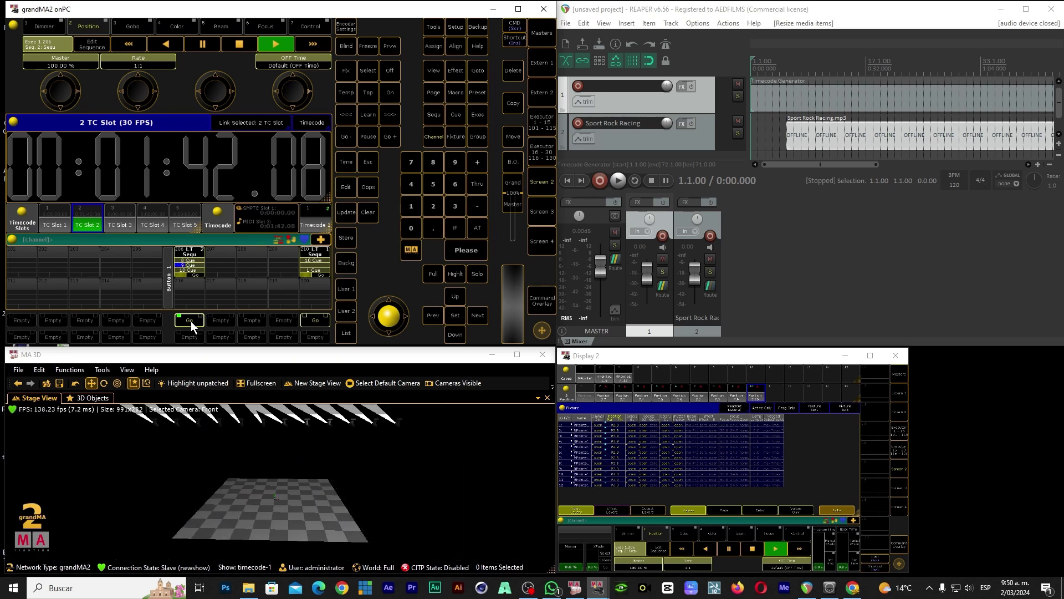
{"action": "left_click", "coordinate": [191, 321]}
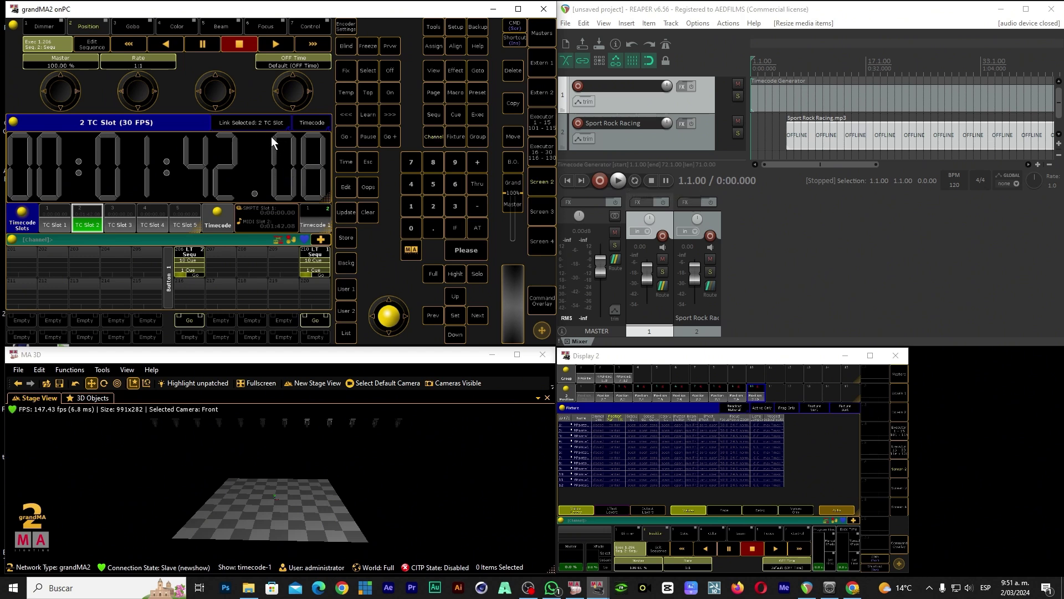
Select Timecode 1, start it and play the REAPER project to check that it follows the incoming timecode, and stop playback.
{"action": "left_click", "coordinate": [304, 223]}
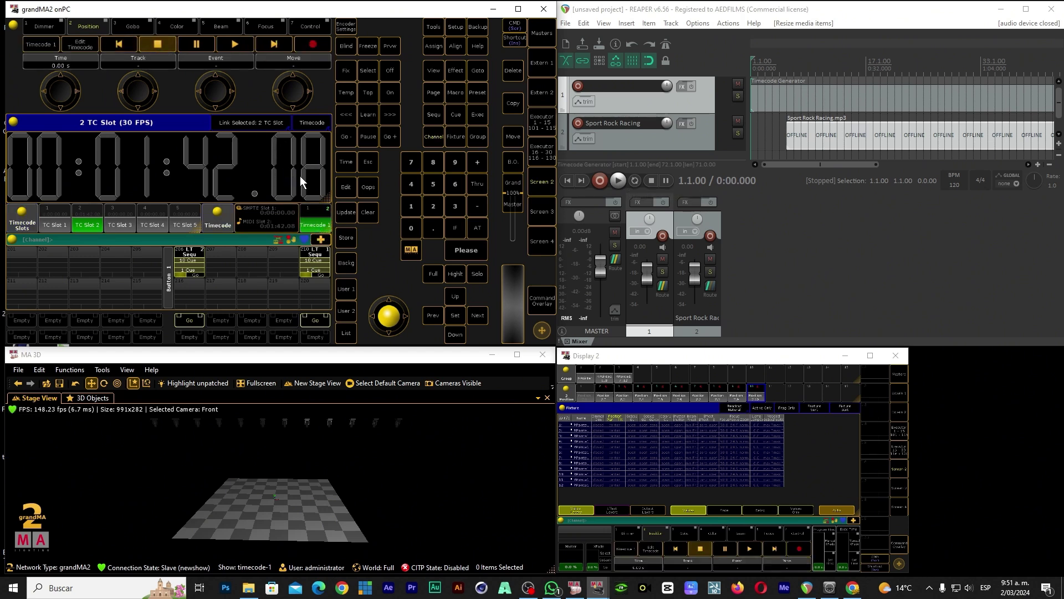
{"action": "left_click", "coordinate": [319, 224]}
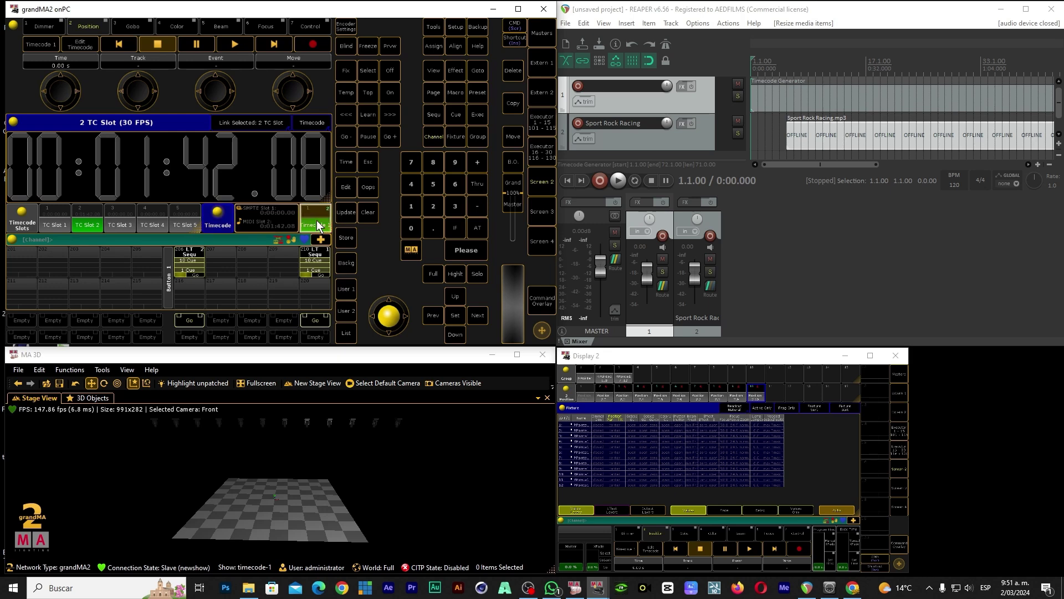
{"action": "left_click", "coordinate": [241, 43]}
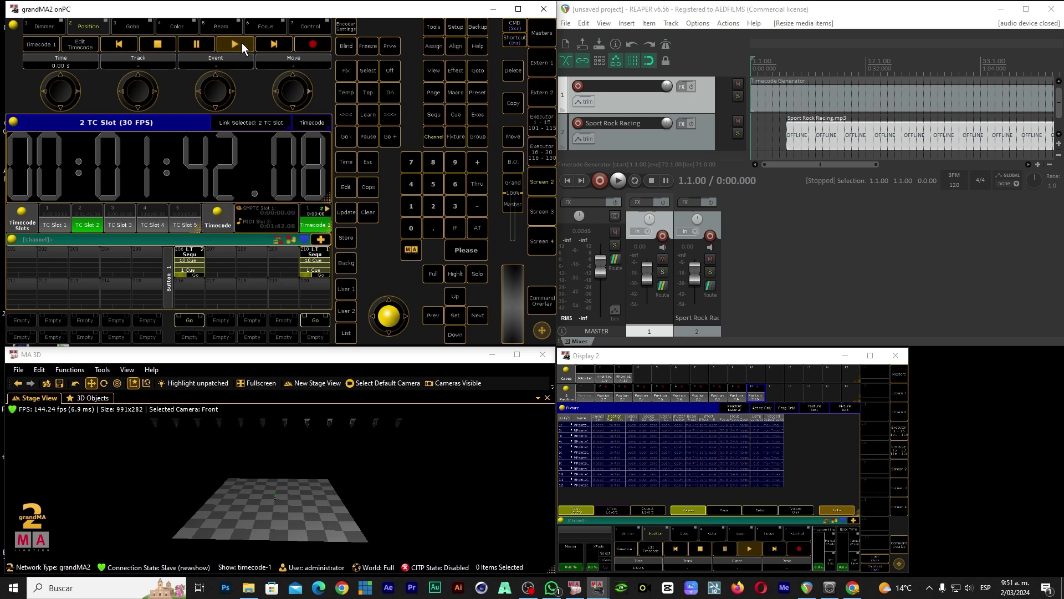
{"action": "left_click", "coordinate": [618, 181]}
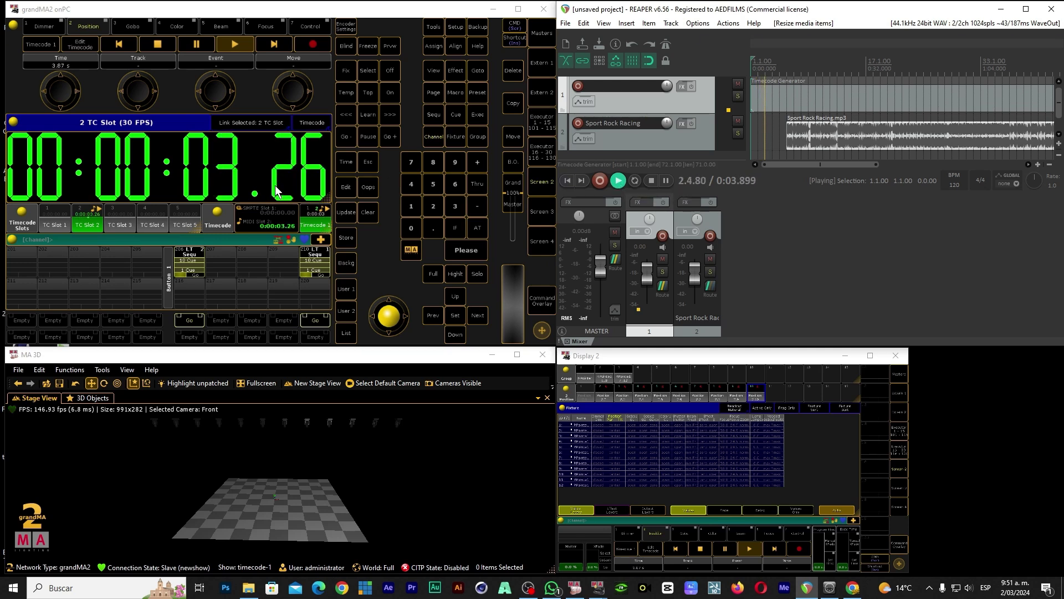
{"action": "left_click", "coordinate": [651, 181]}
Move the Sport Rock Racing audio item in REAPER to start at 3.1.00, and play the project briefly to check the timing.
{"action": "left_click_drag", "start_coordinate": [805, 130], "coordinate": [773, 150]}
{"action": "left_click", "coordinate": [618, 181]}
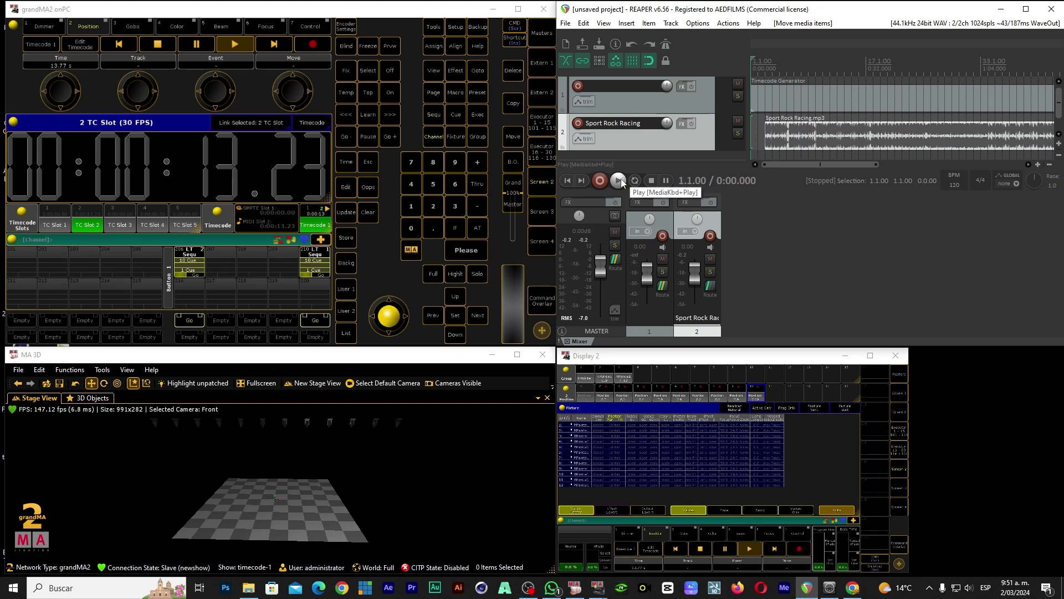
{"action": "left_click", "coordinate": [653, 179]}
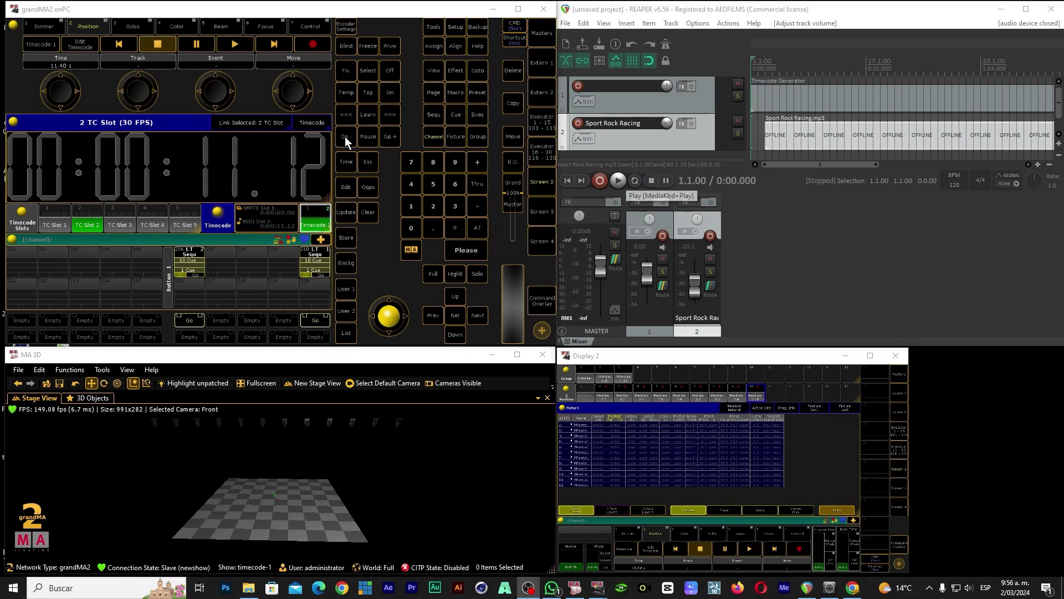
Record the executor's cues live into Timecode 1 while REAPER plays the song, and stop both the playback and the recording.
{"action": "left_click", "coordinate": [314, 45]}
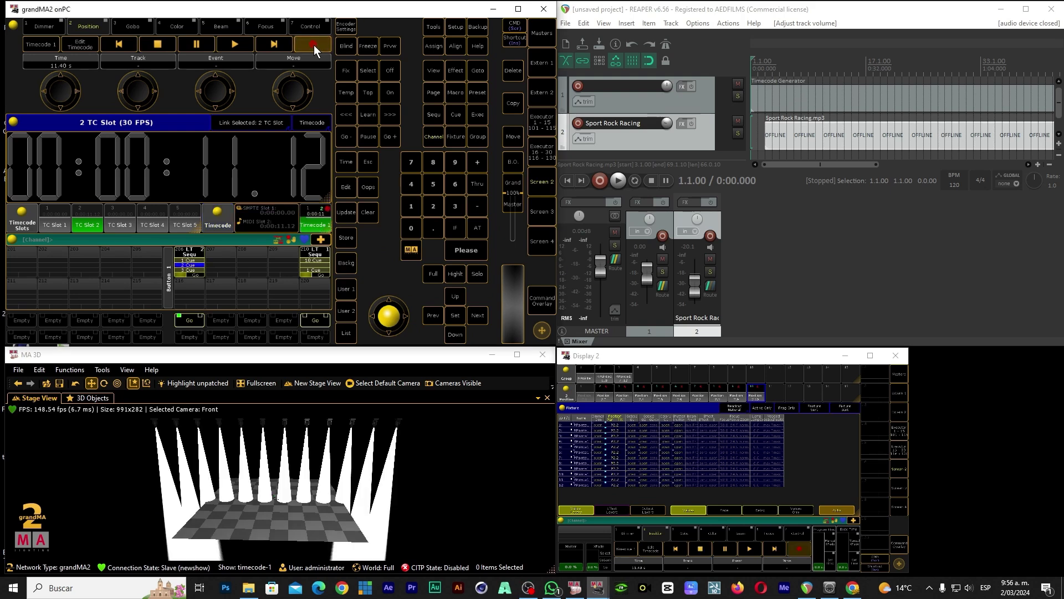
{"action": "left_click", "coordinate": [313, 45]}
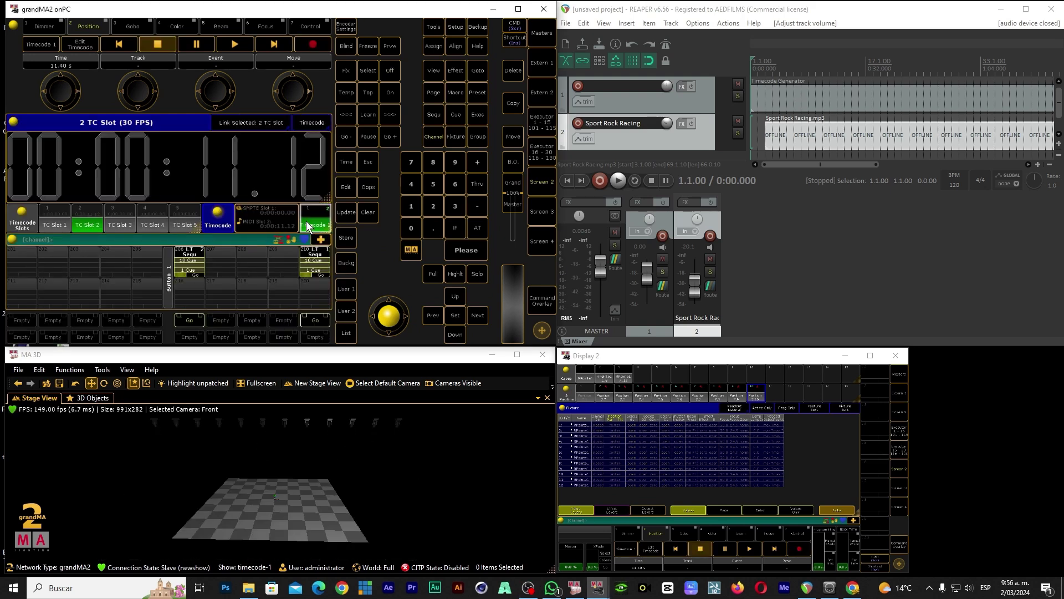
{"action": "left_click", "coordinate": [314, 46]}
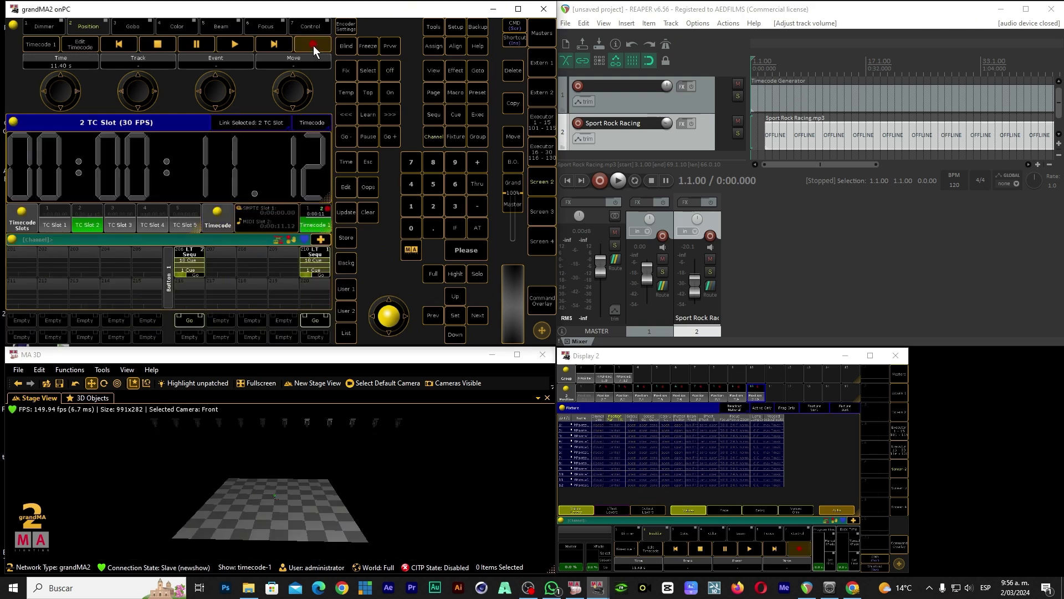
{"action": "left_click", "coordinate": [617, 181]}
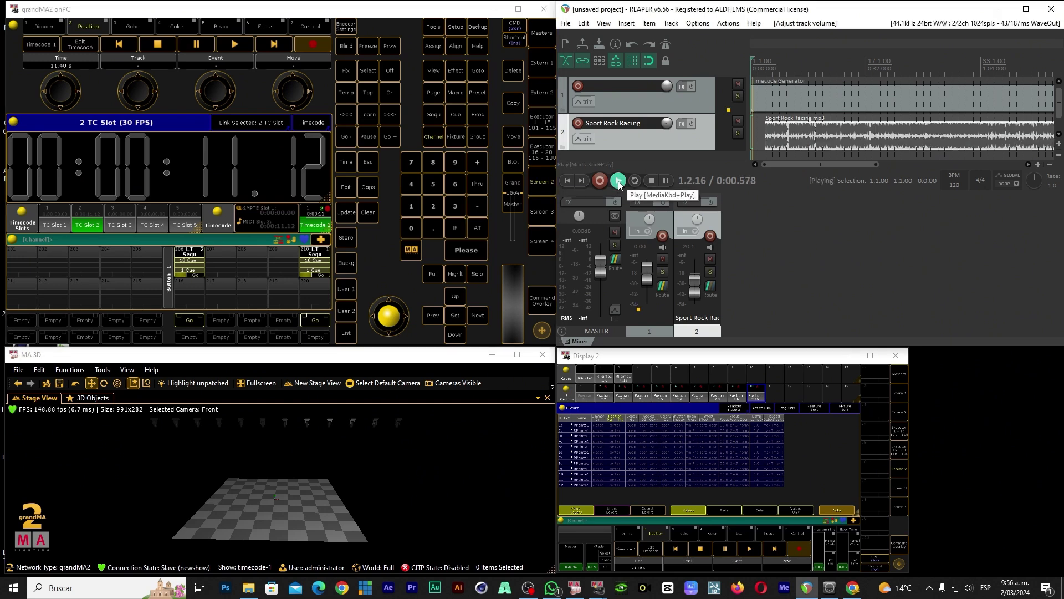
{"action": "left_click", "coordinate": [188, 320]}
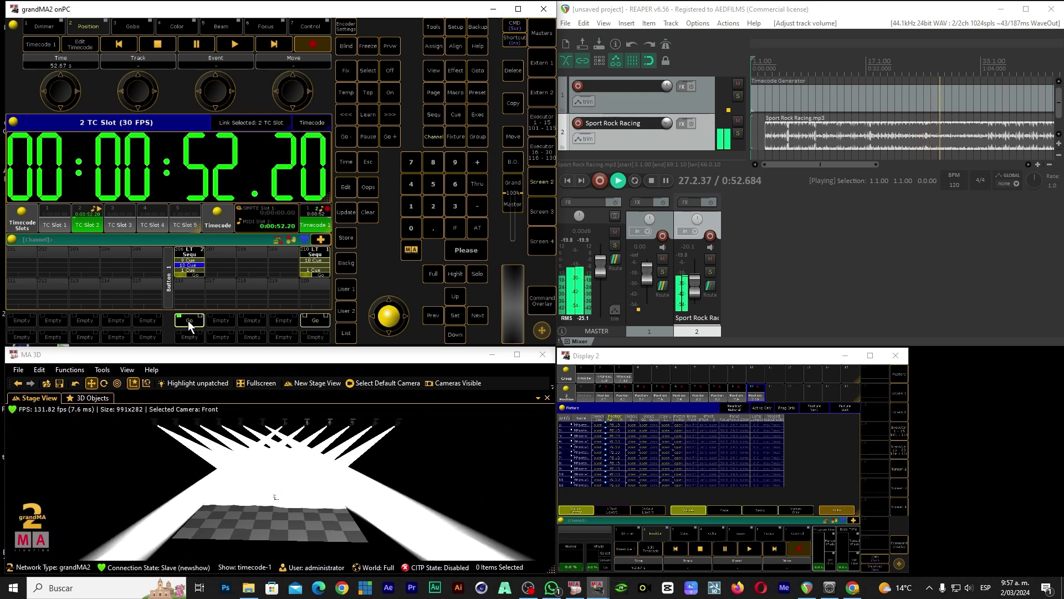
{"action": "left_click", "coordinate": [650, 182]}
{"action": "left_click", "coordinate": [161, 42]}
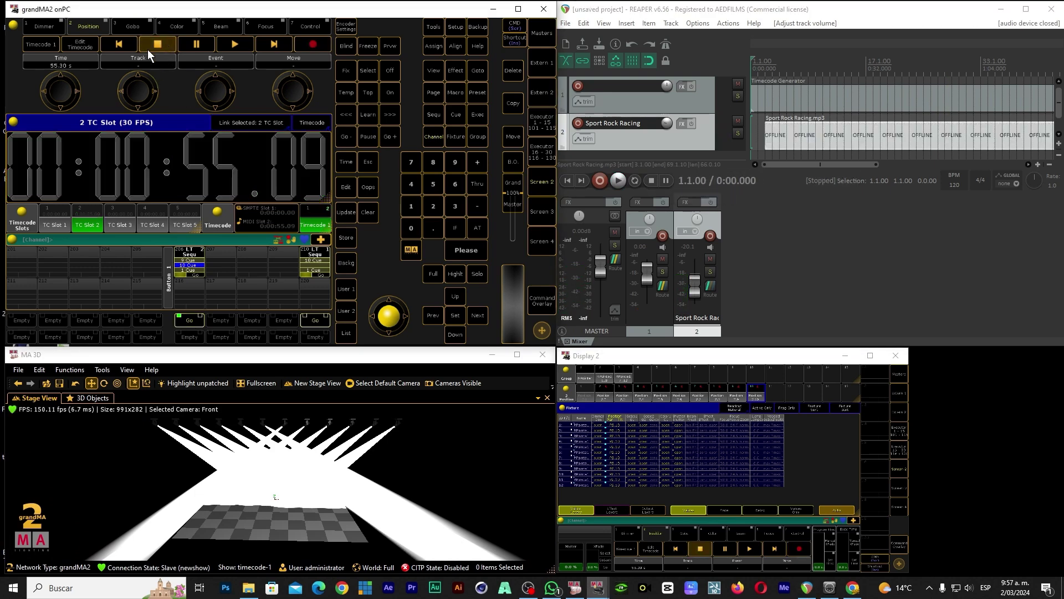
Turn off the cue executor, start Timecode 1 and play the song in REAPER to check the recorded cues, and stop playback.
{"action": "left_click", "coordinate": [388, 72]}
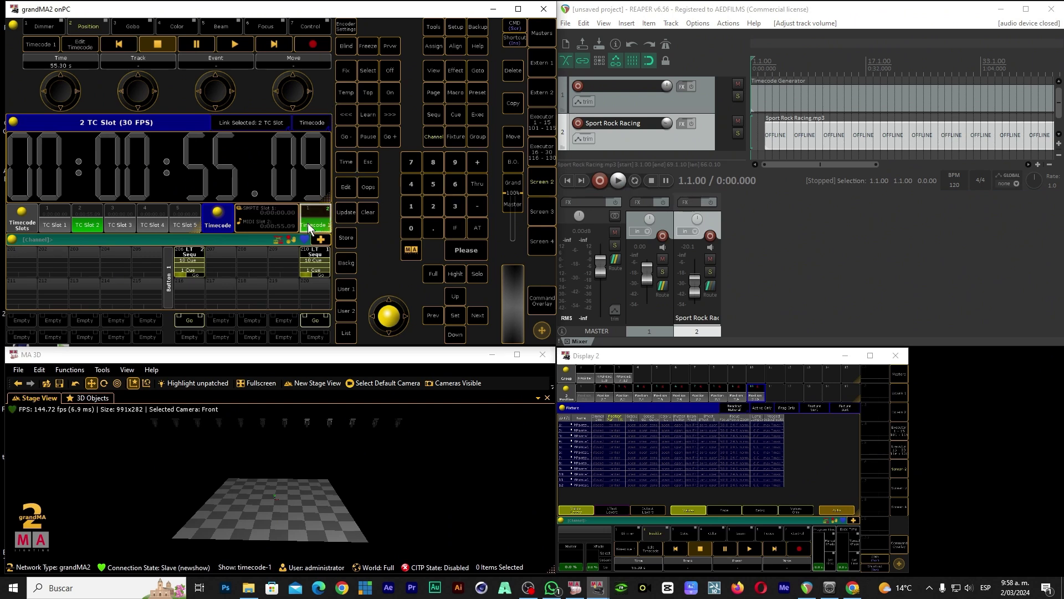
{"action": "left_click", "coordinate": [237, 40]}
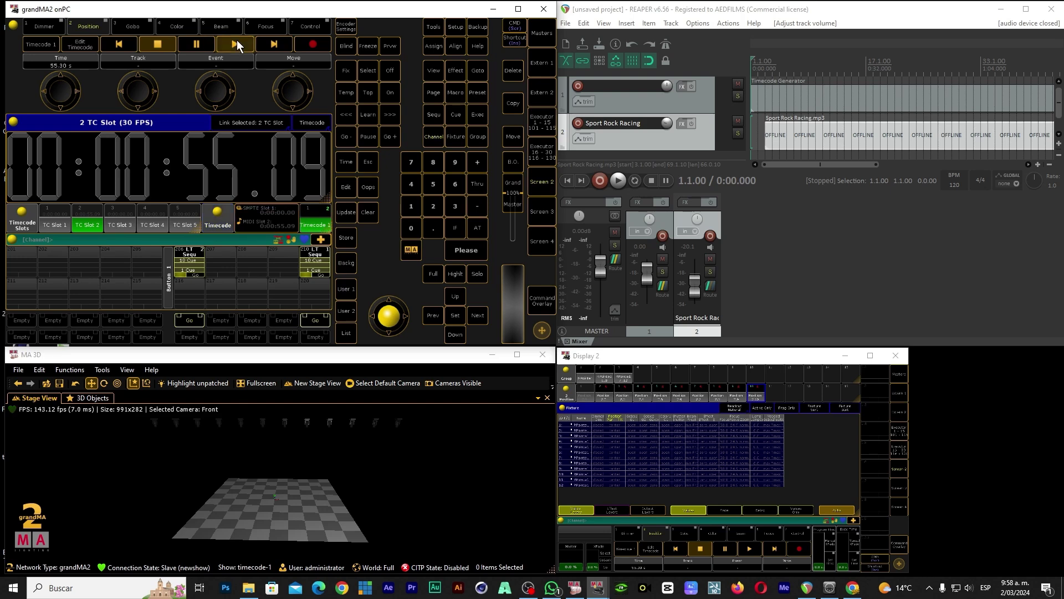
{"action": "left_click", "coordinate": [616, 181]}
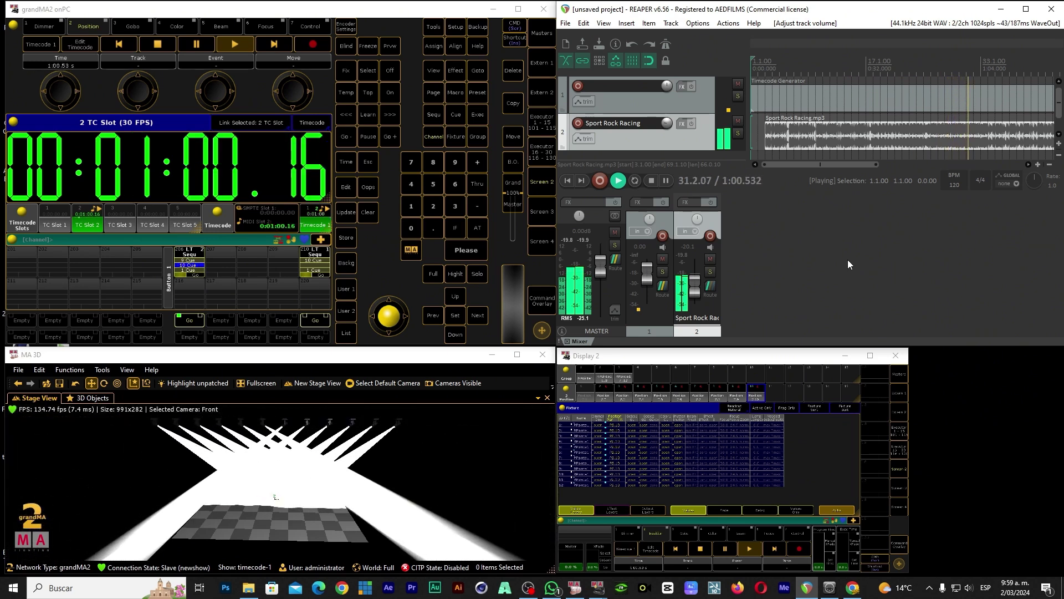
{"action": "left_click", "coordinate": [652, 180]}
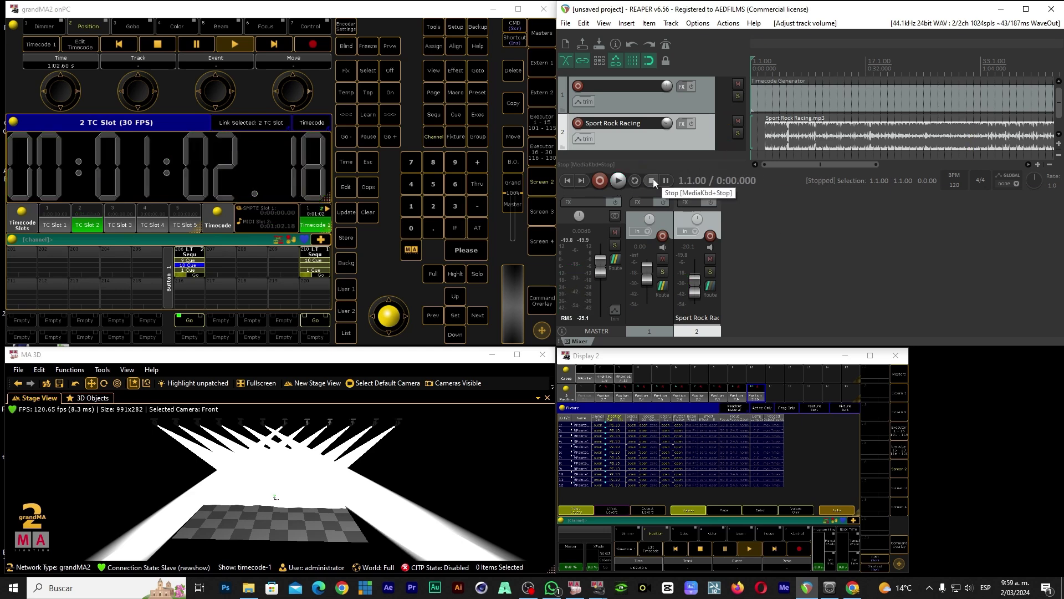